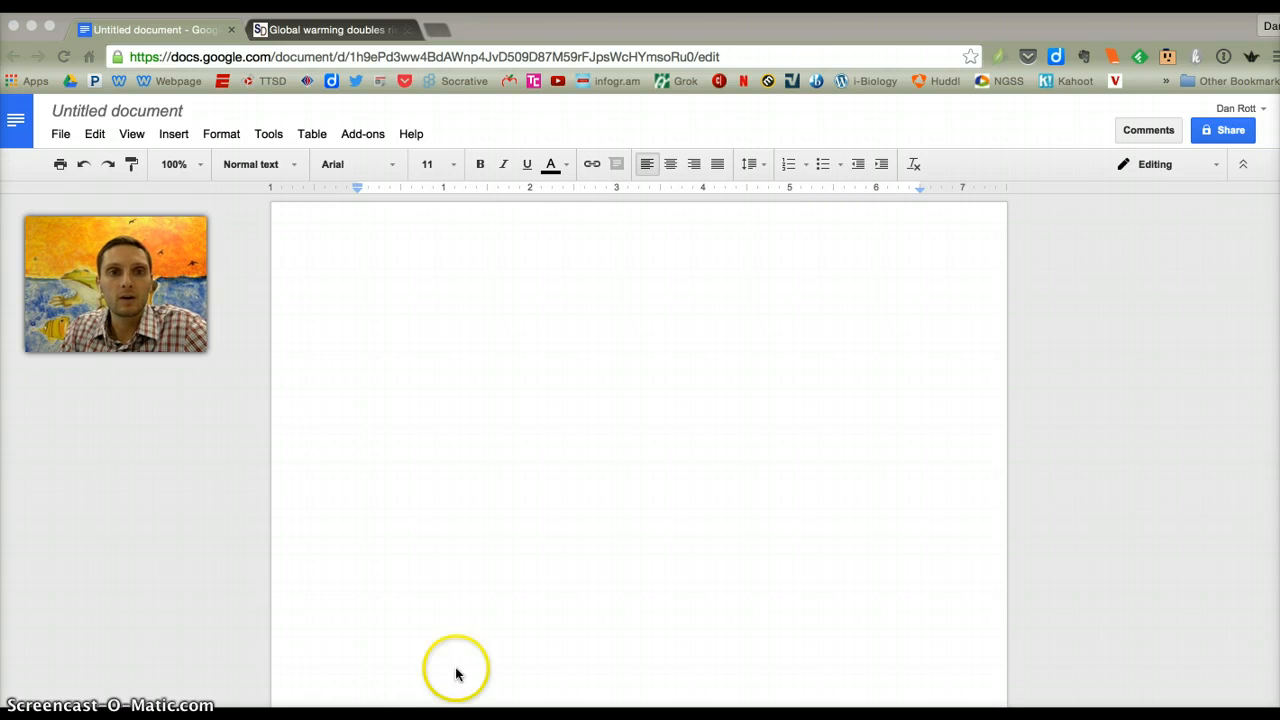
Browse the add-on store for the EasyBib Bibliography Creator, look over its listing, and return to the document
left_click(351, 131)
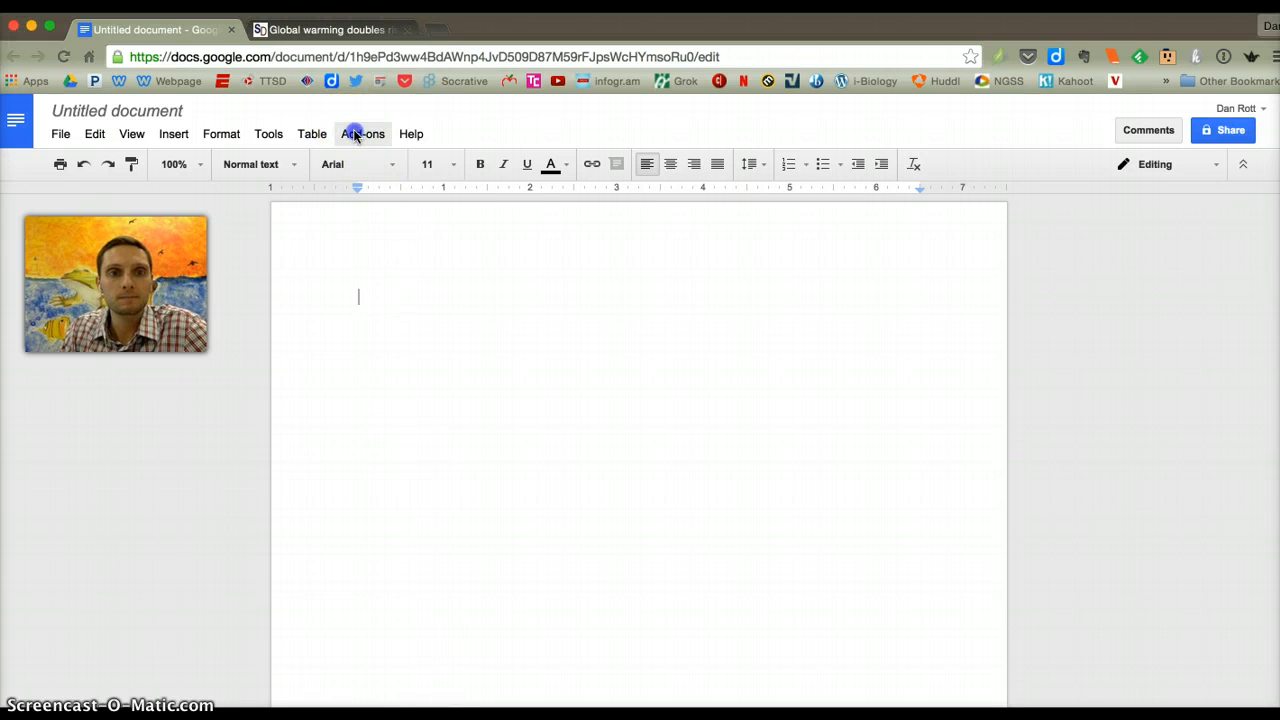
left_click(351, 132)
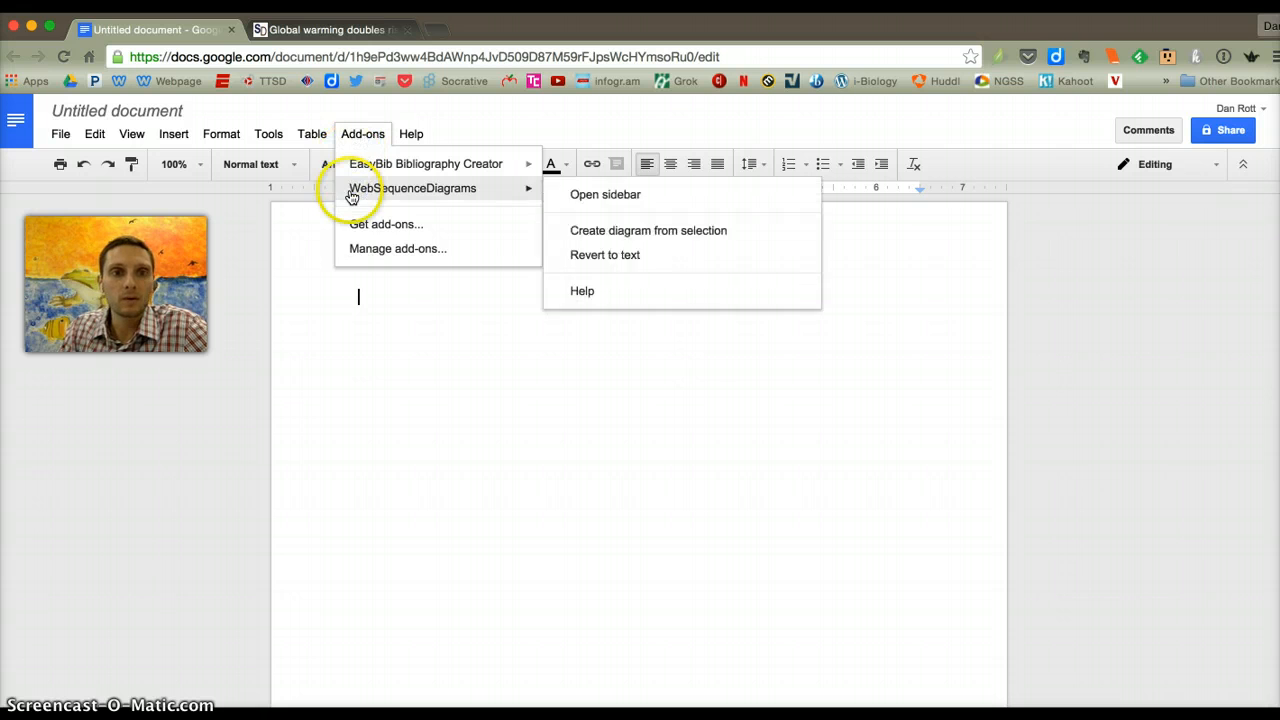
left_click(357, 228)
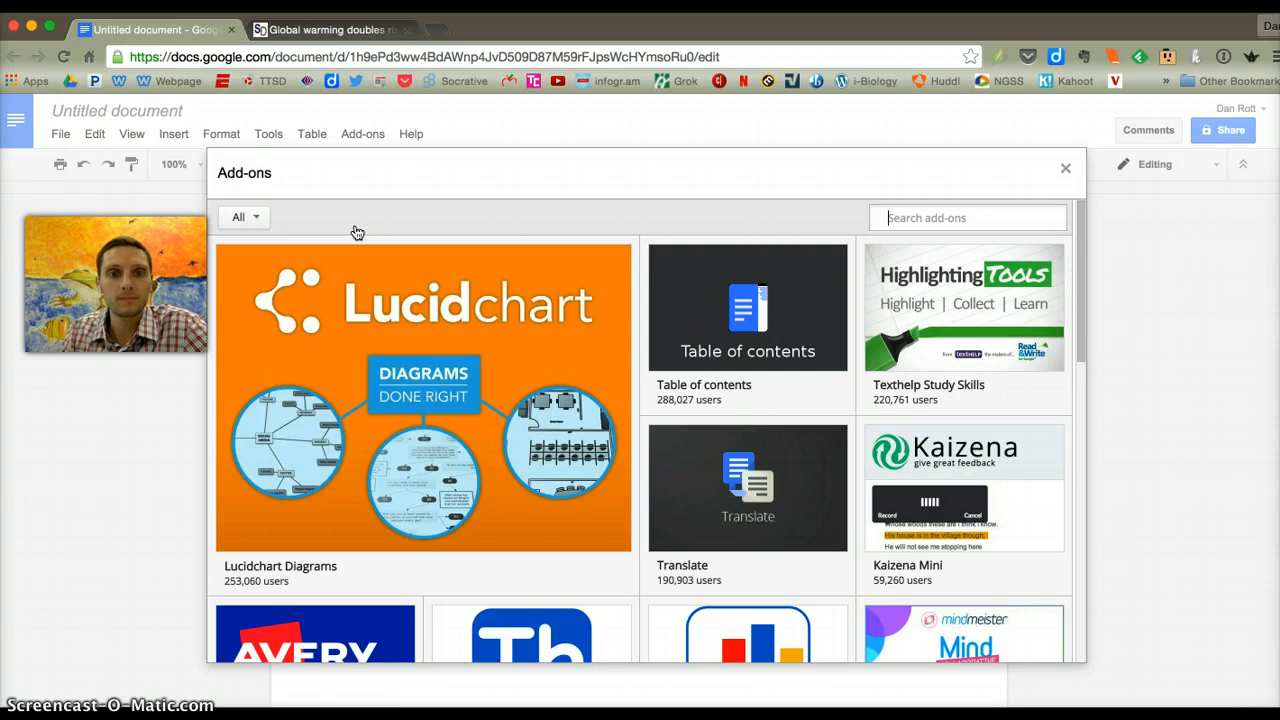
mouse_move(1046, 480)
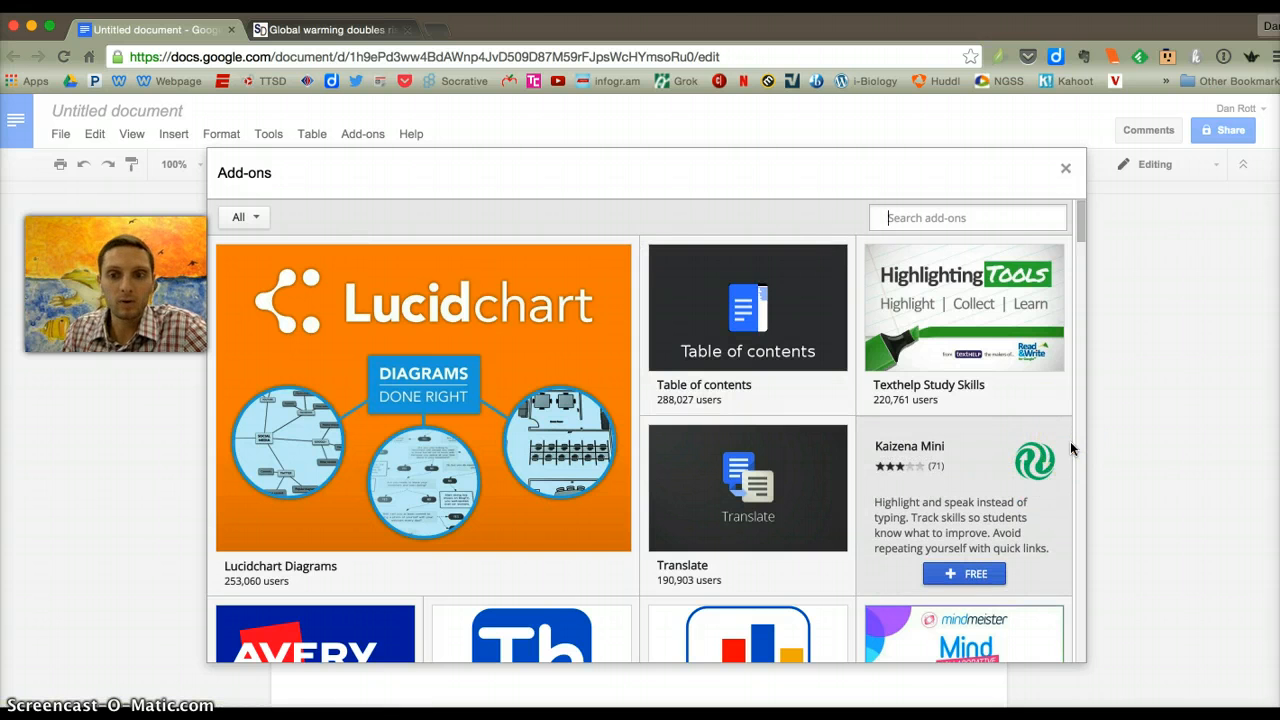
scroll(1070, 448, "down", 2)
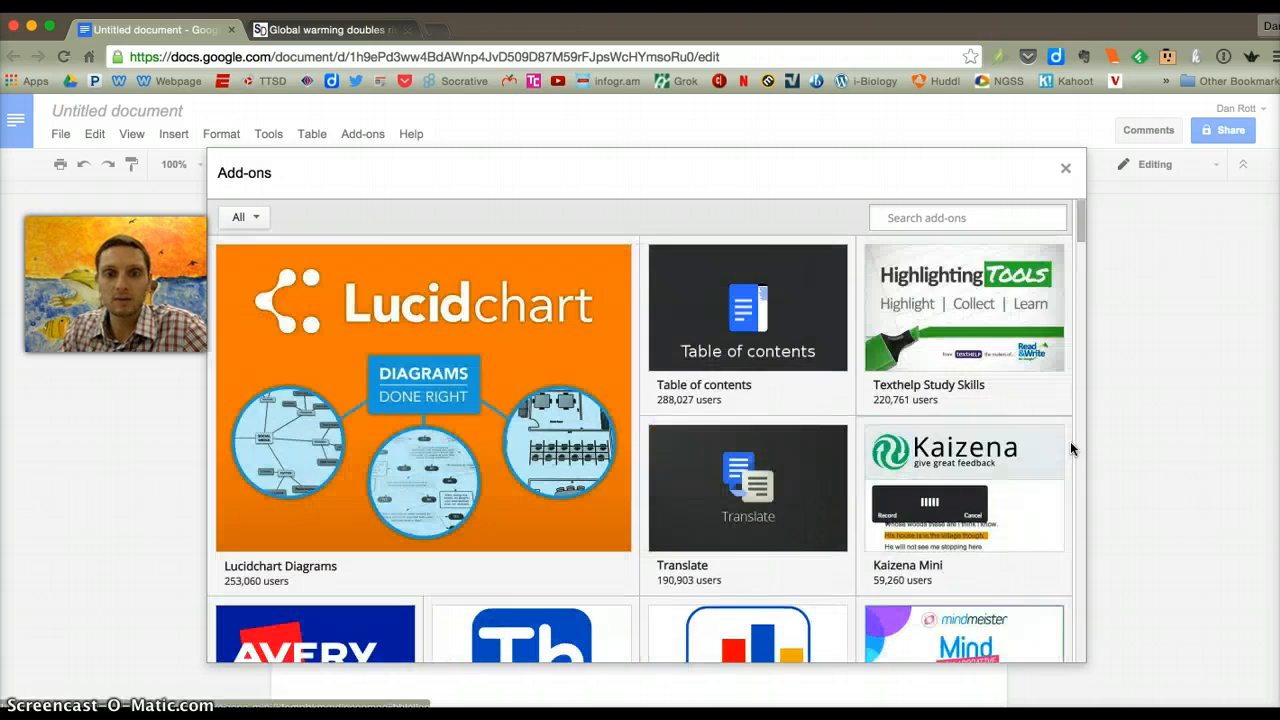
scroll(1070, 448, "down", 5)
scroll(1070, 448, "down", 2)
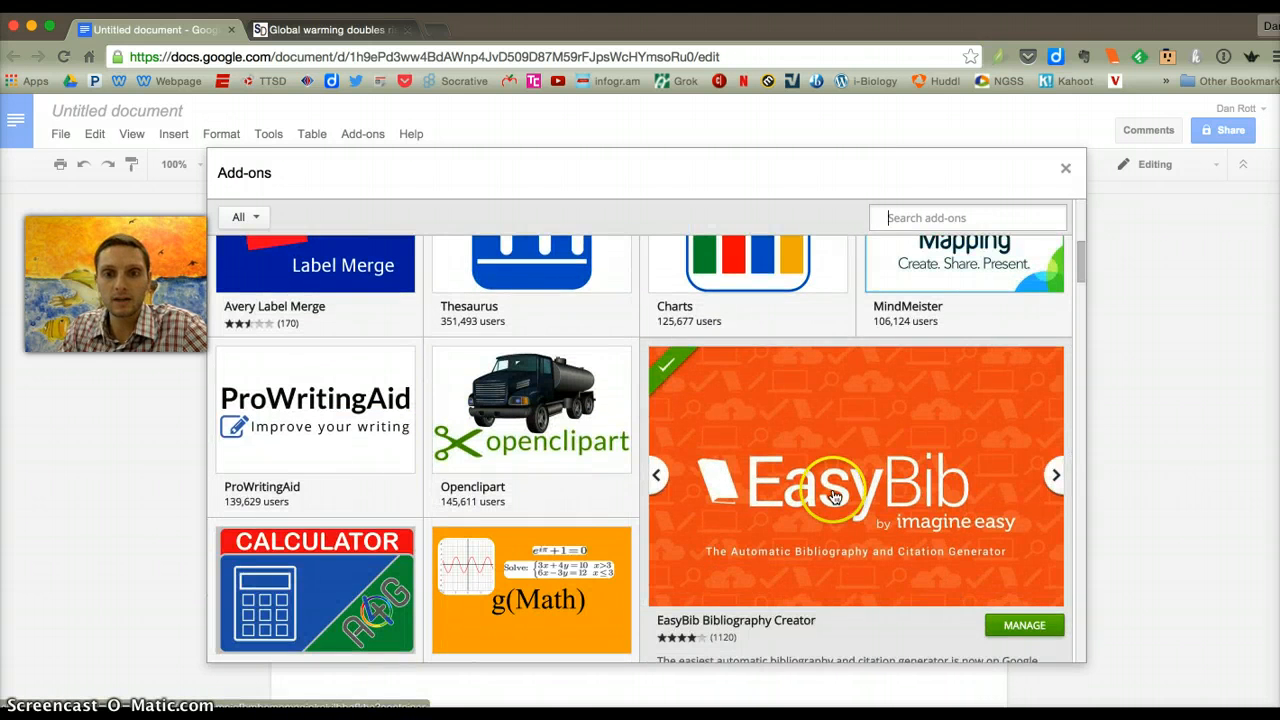
left_click(921, 220)
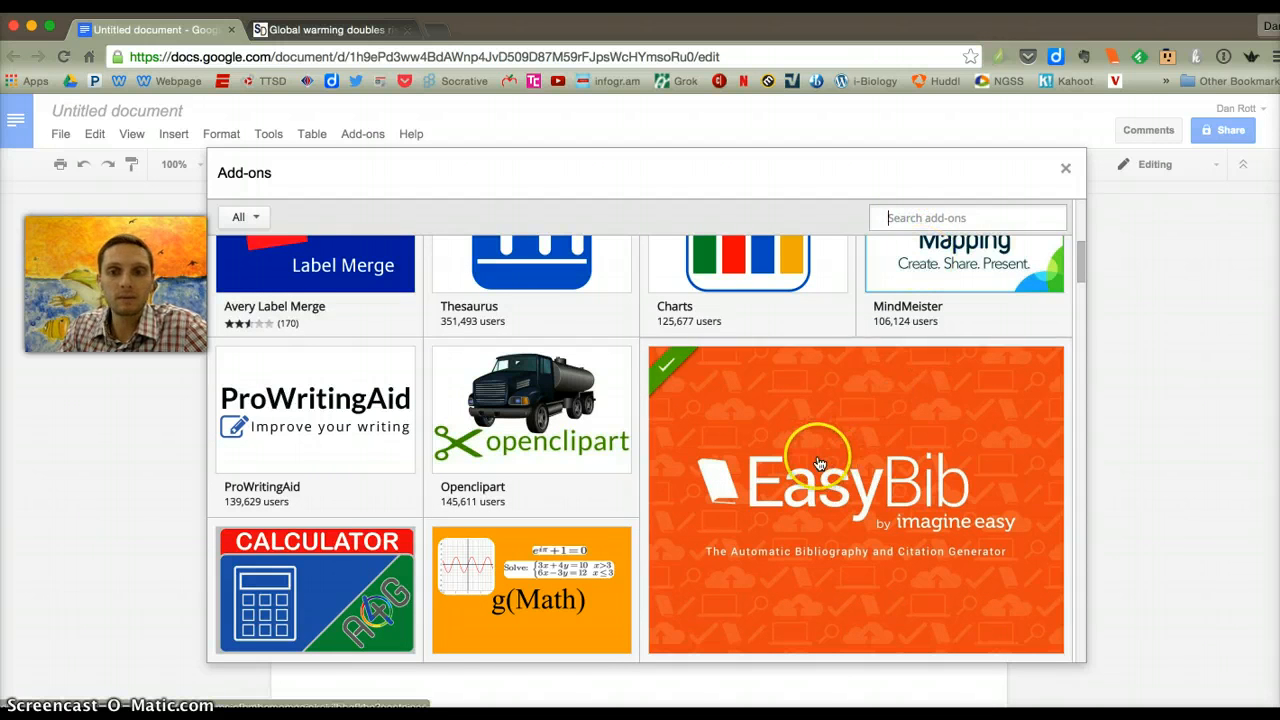
left_click(938, 524)
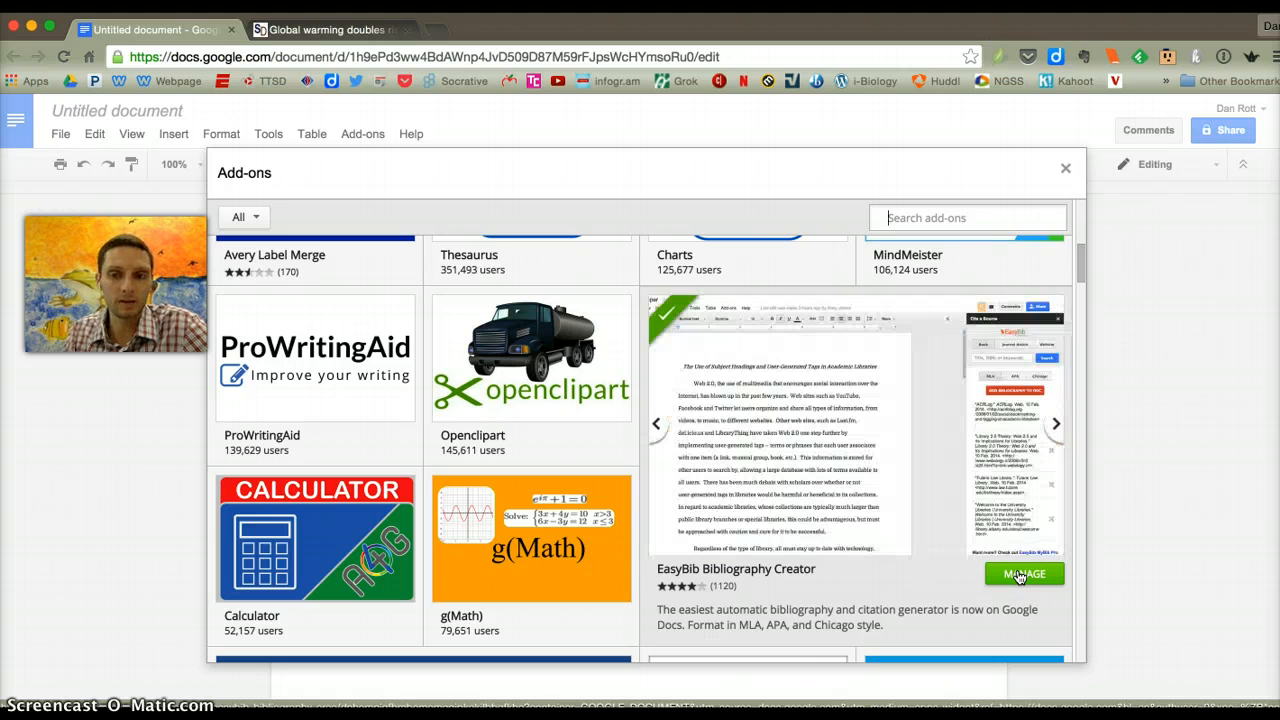
left_click(1068, 172)
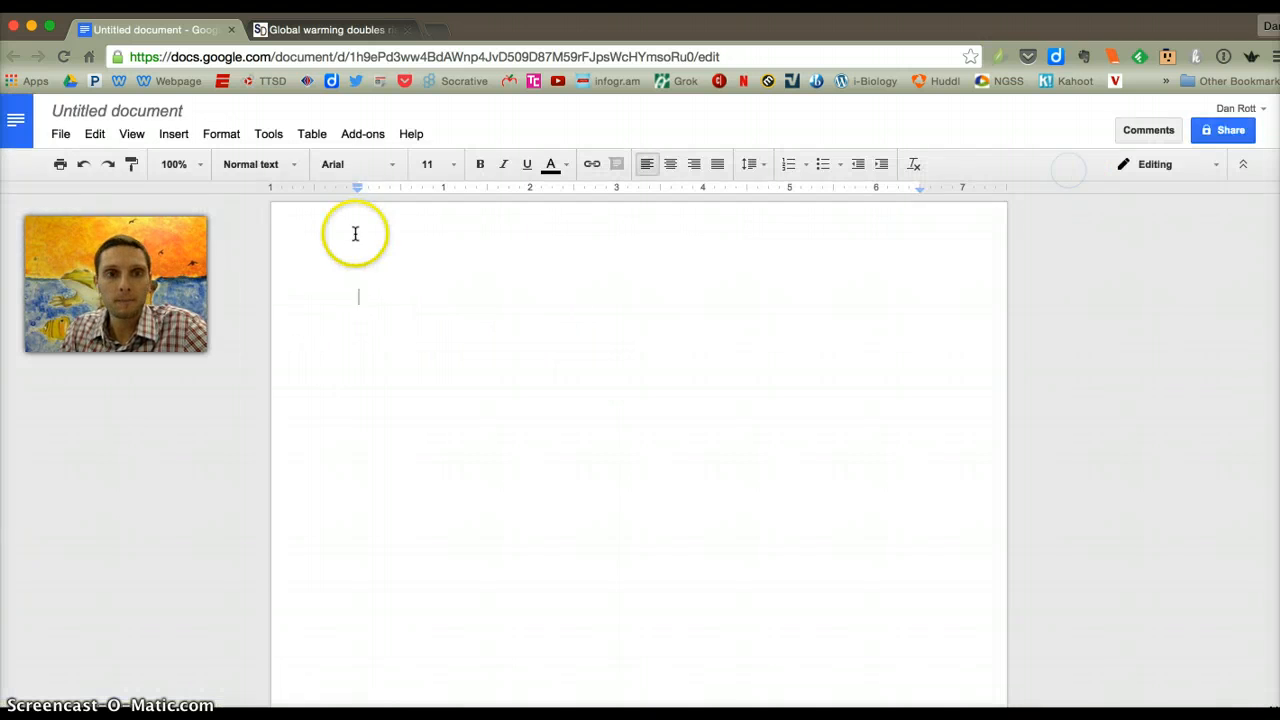
Open EasyBib's Manage Bibliography sidebar and set the source type to Website
left_click(357, 137)
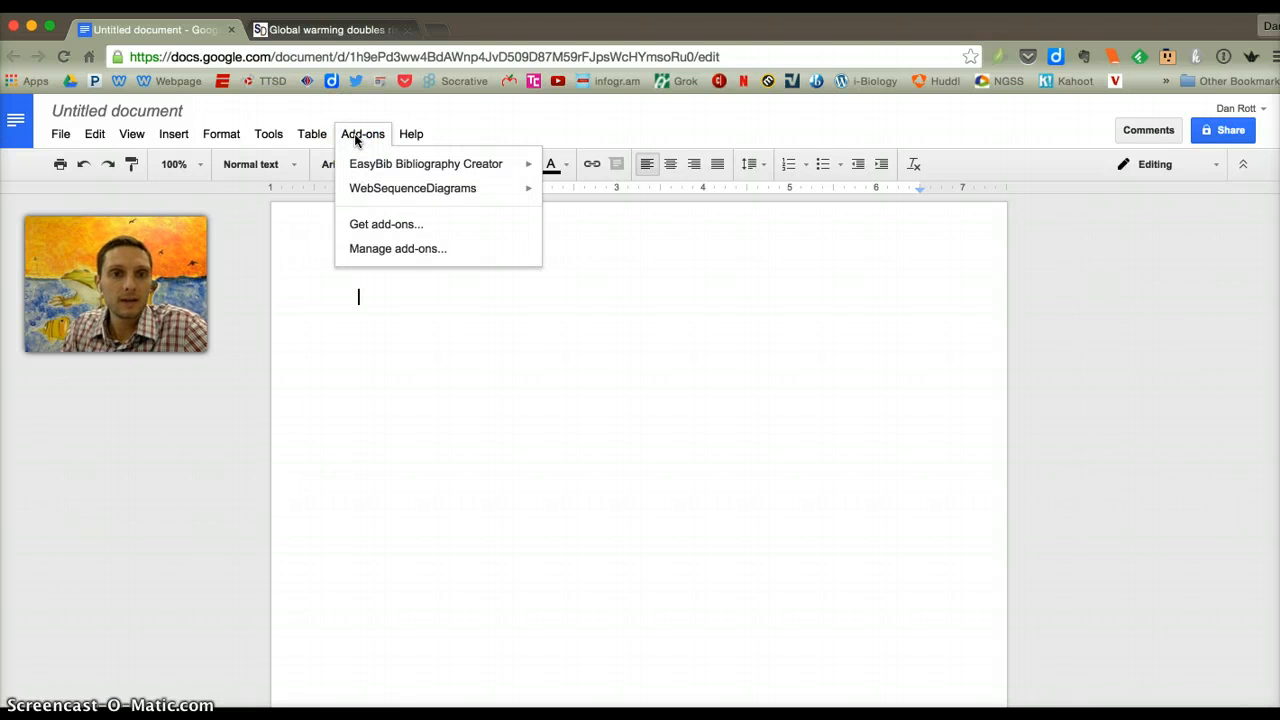
left_click(358, 158)
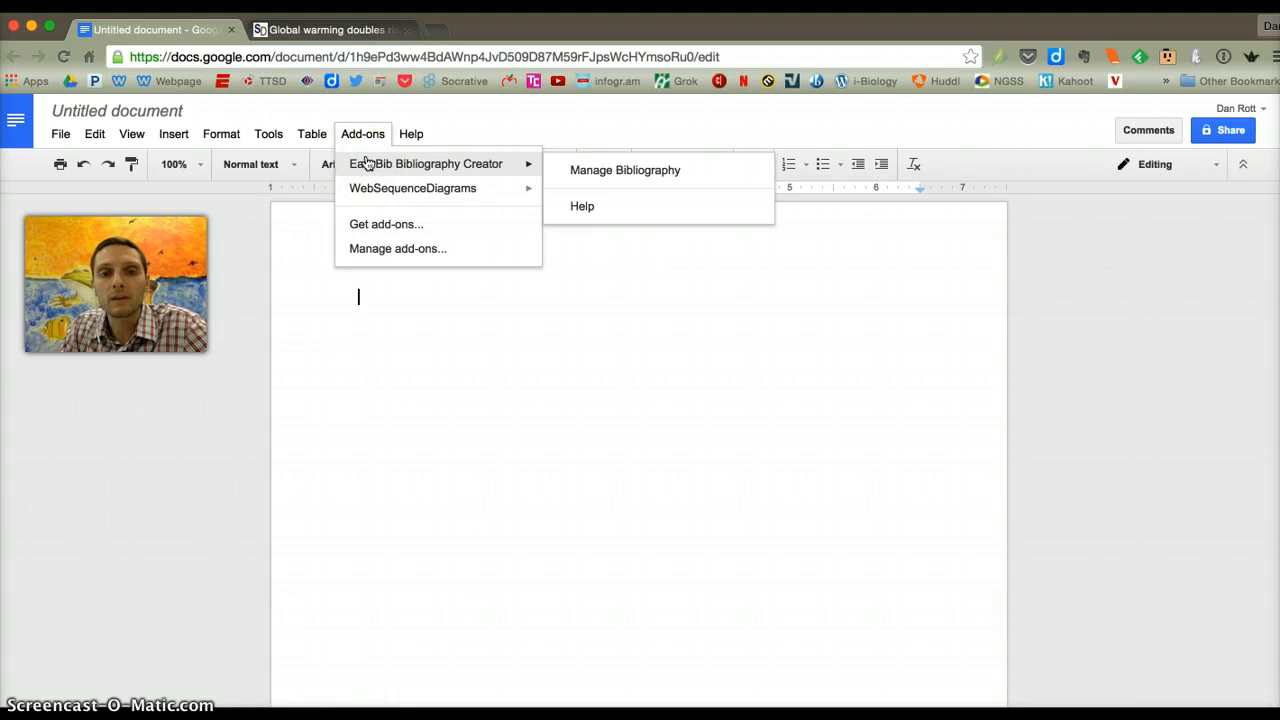
left_click(601, 175)
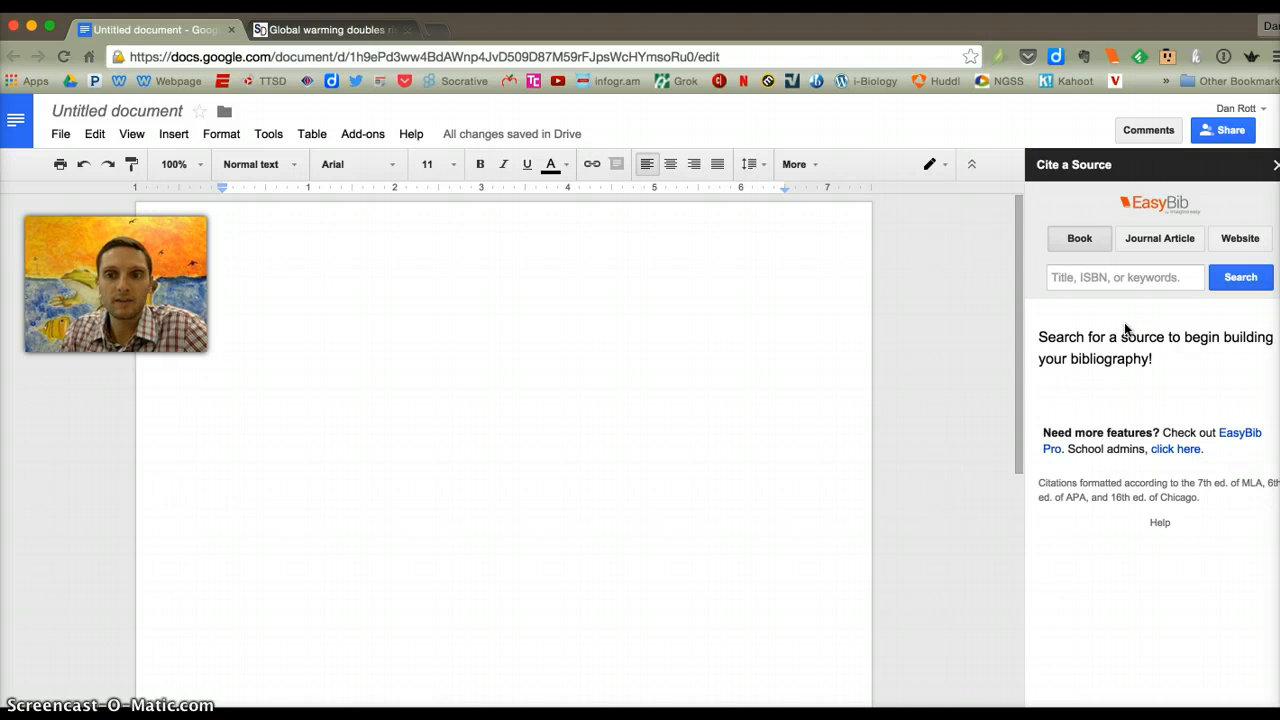
left_click(1249, 233)
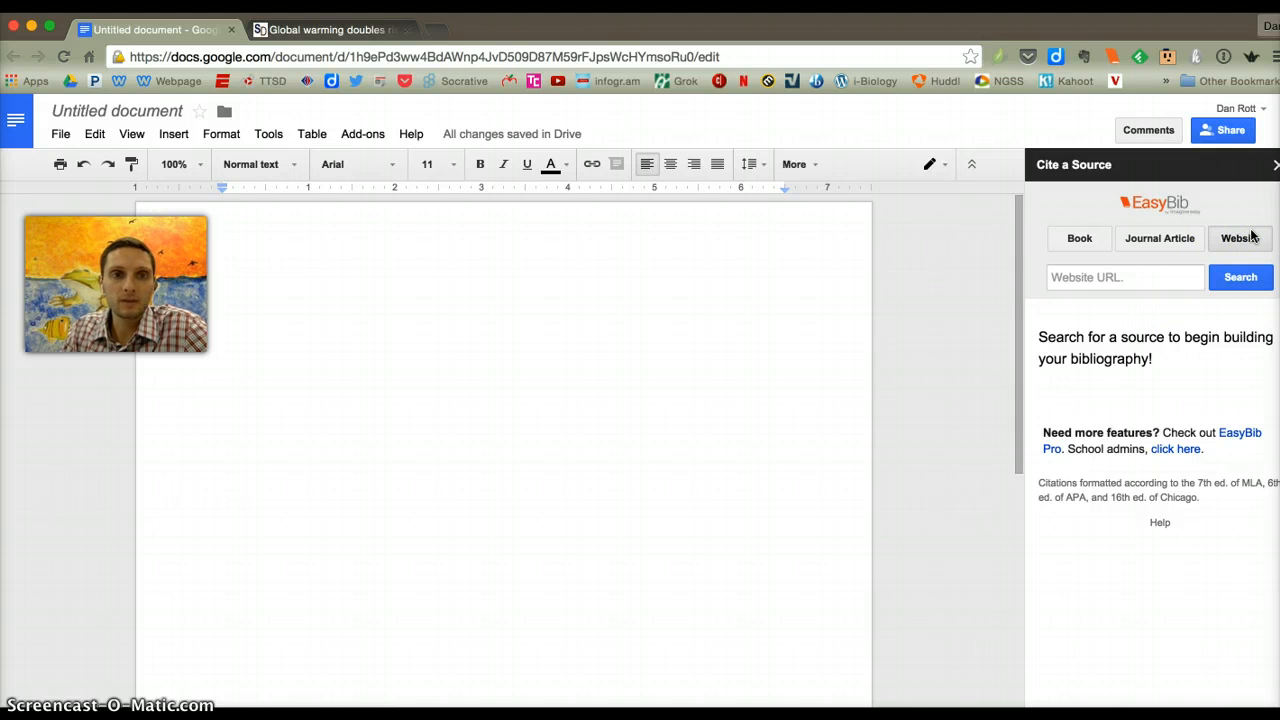
Copy the sentence beginning "The new research suggests that increased land warming" from the ScienceDaily article on extreme La Niña events
left_click(318, 31)
scroll(459, 313, "up", 3)
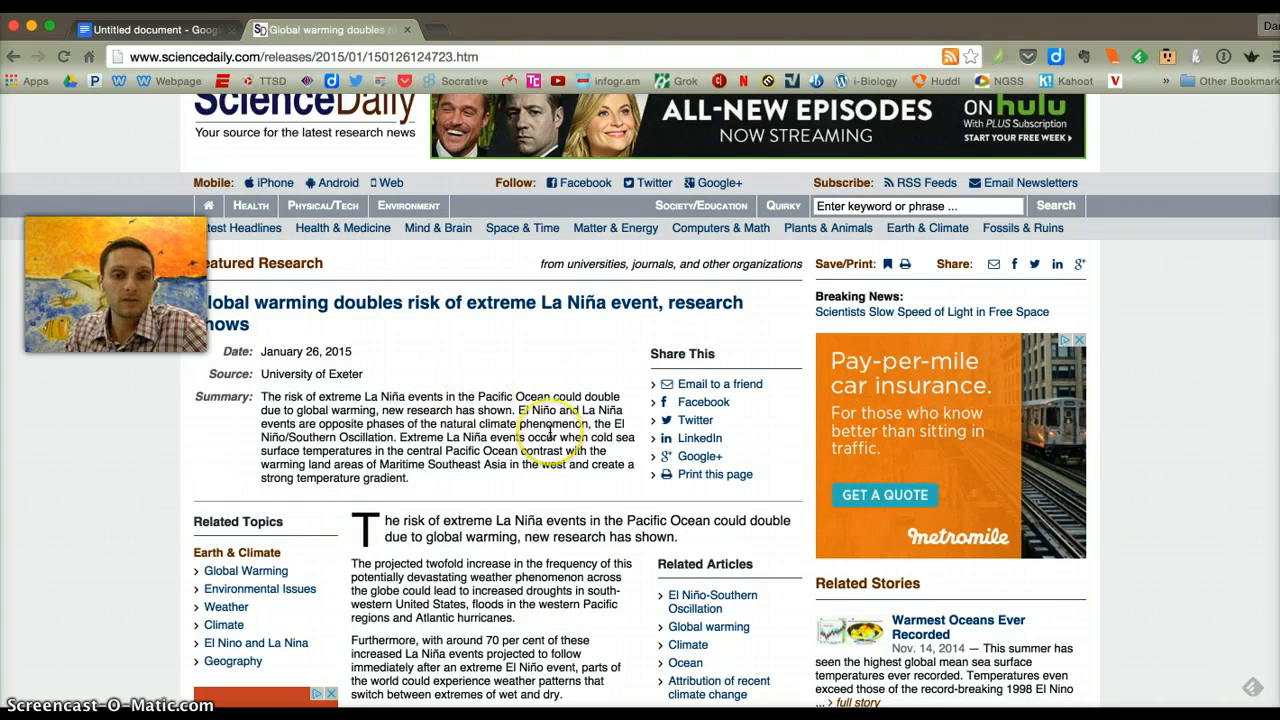
scroll(549, 432, "down", 5)
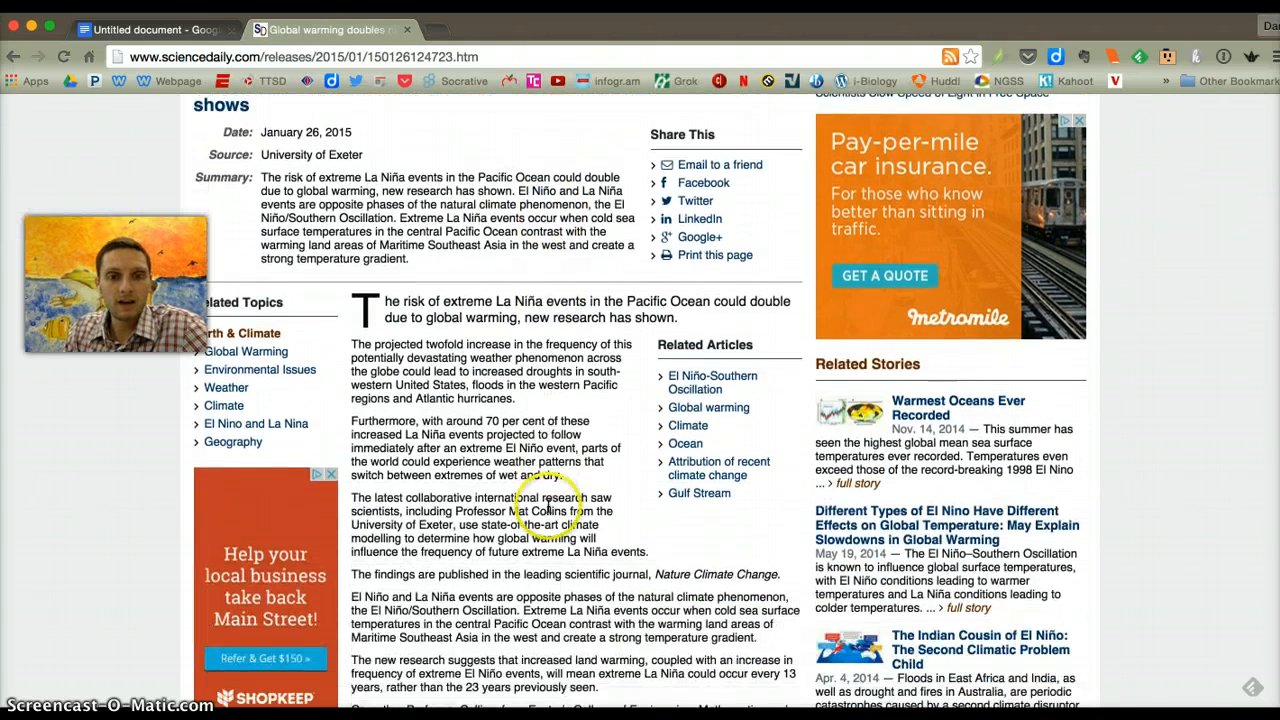
scroll(555, 480, "down", 2)
left_click(645, 298)
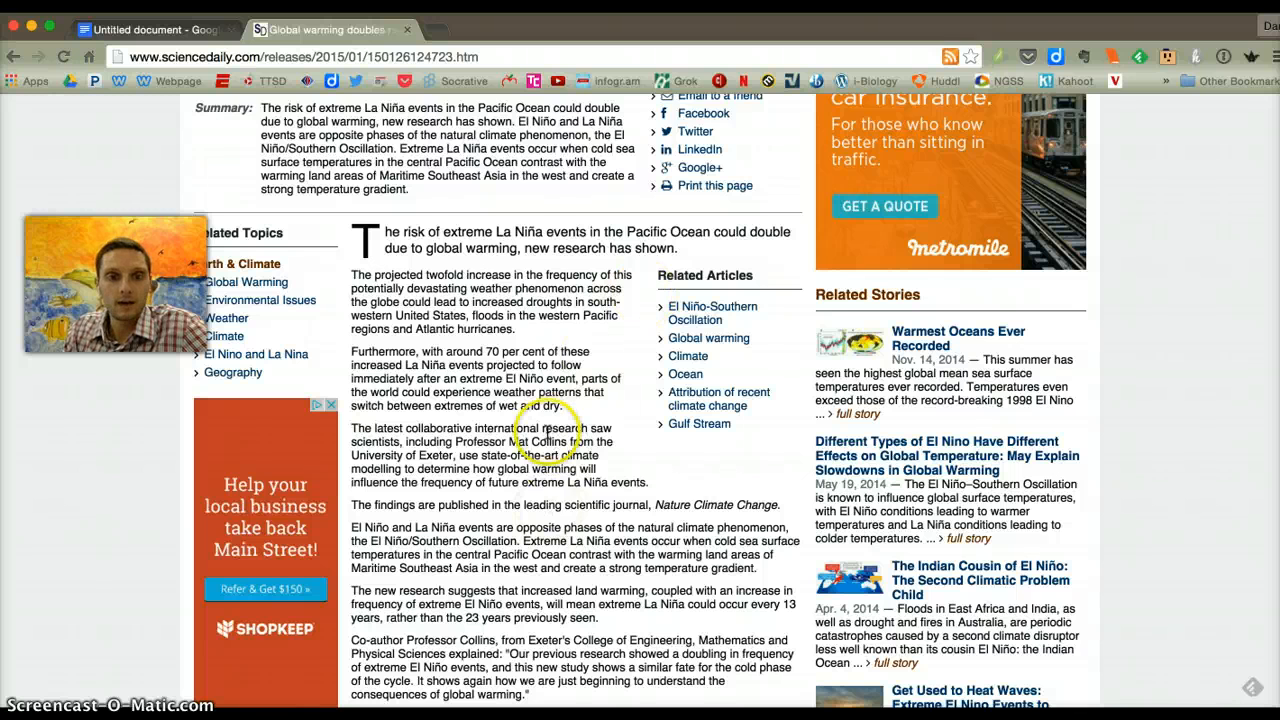
scroll(557, 428, "down", 1)
left_click_drag(603, 577, 351, 551)
key("super+c")
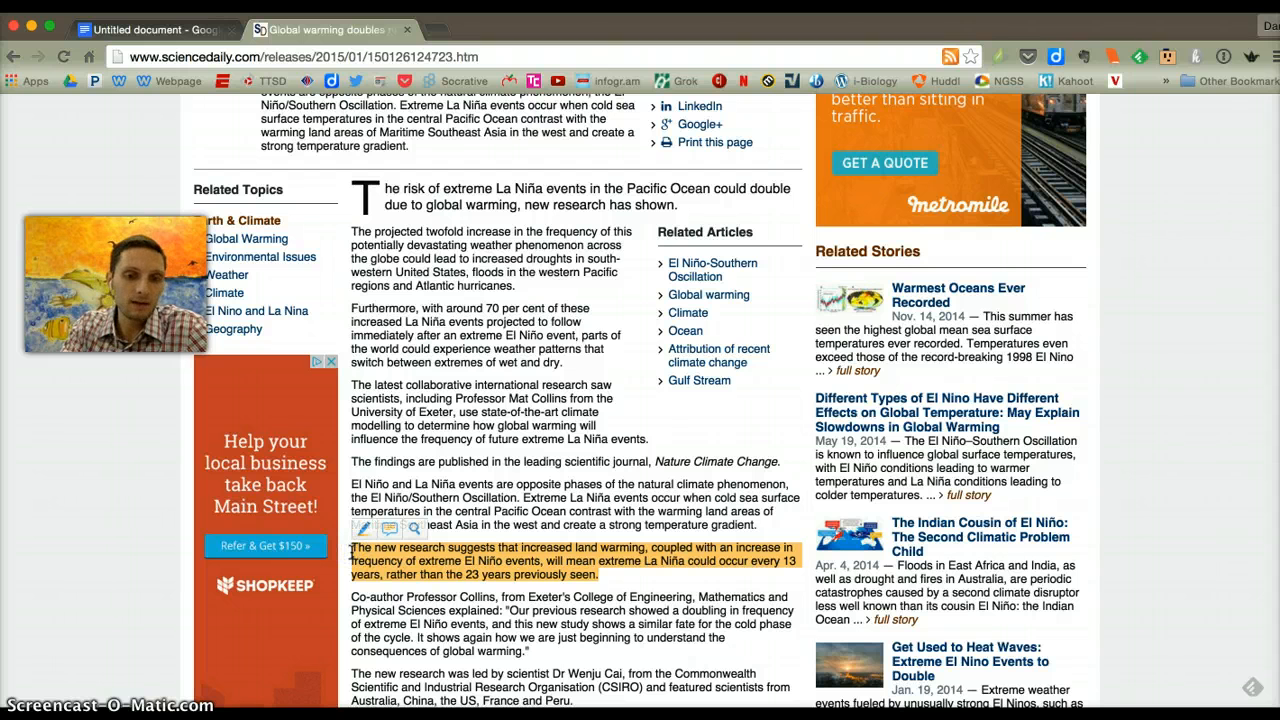
Paste the copied sentence into the Google Docs document and enclose it in quotation marks
left_click(131, 28)
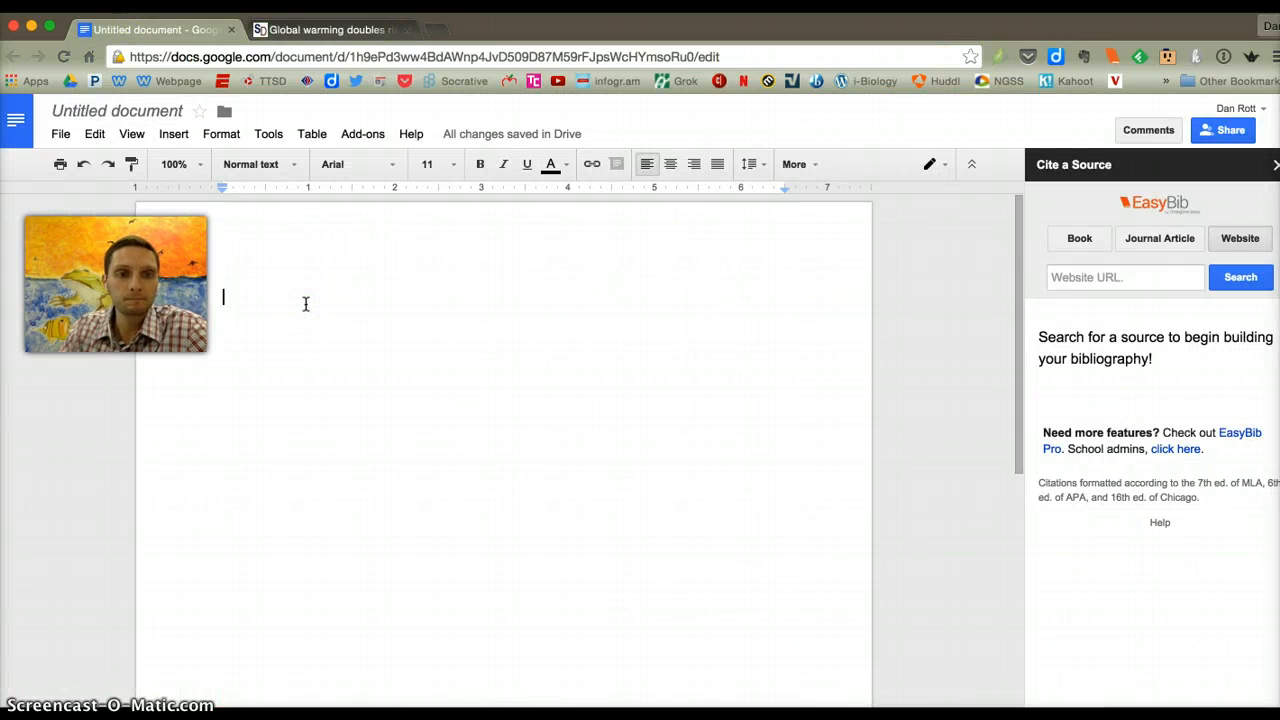
key("super+v")
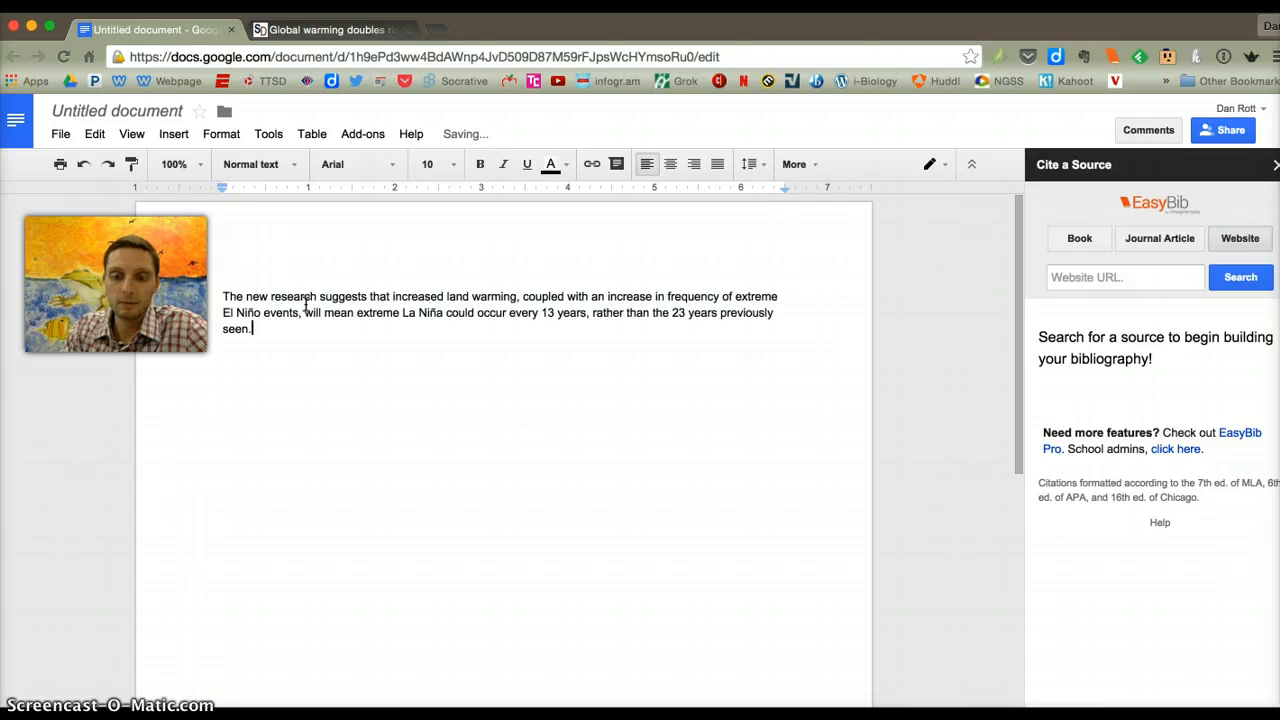
left_click(219, 292)
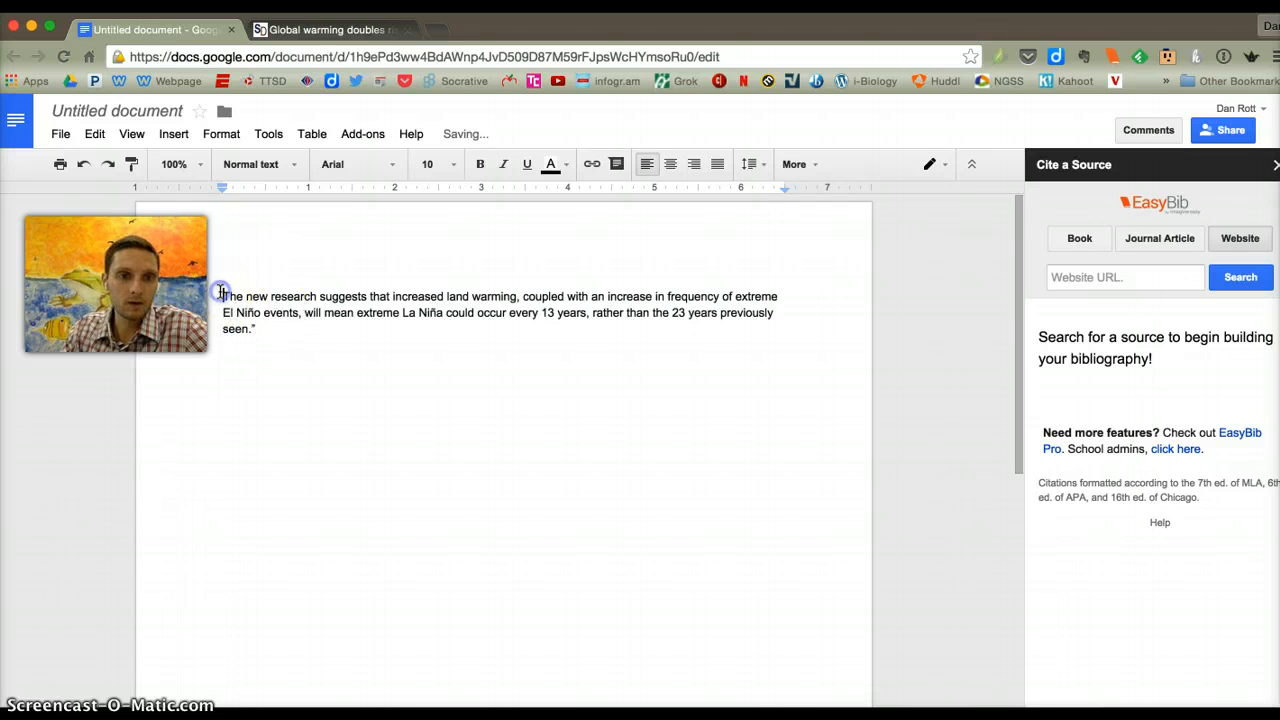
type("\"")
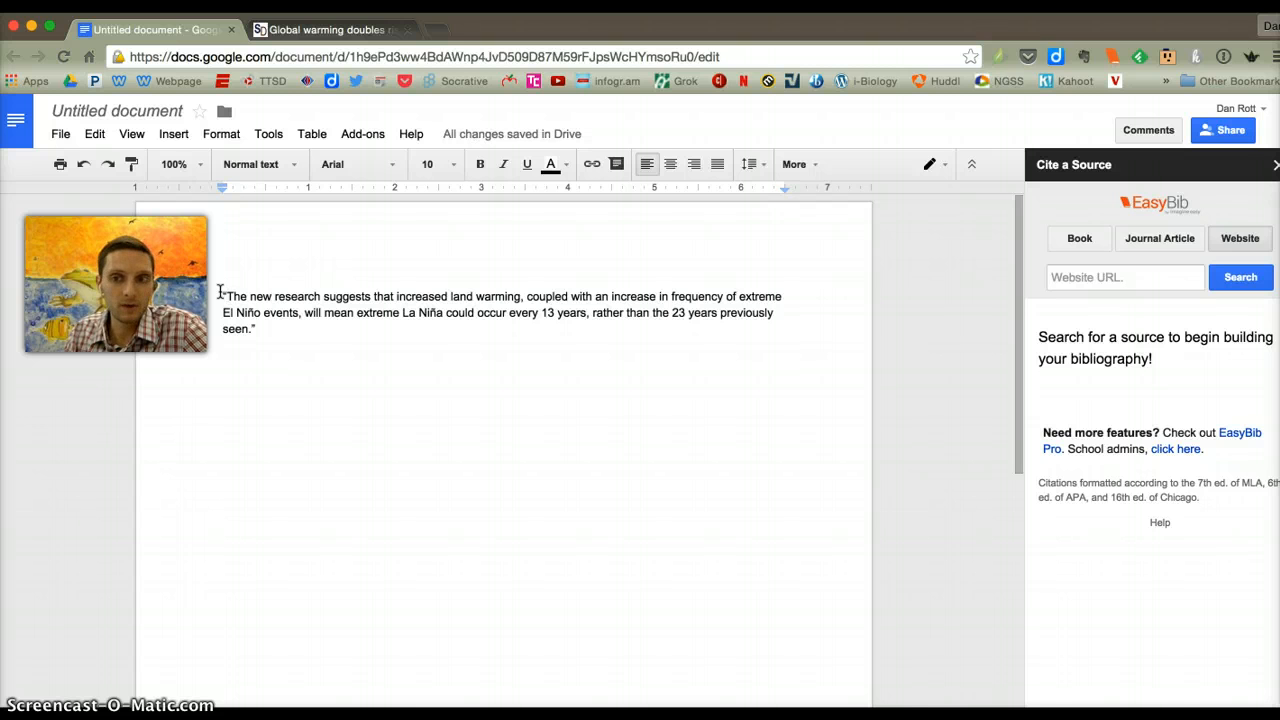
left_click(332, 370)
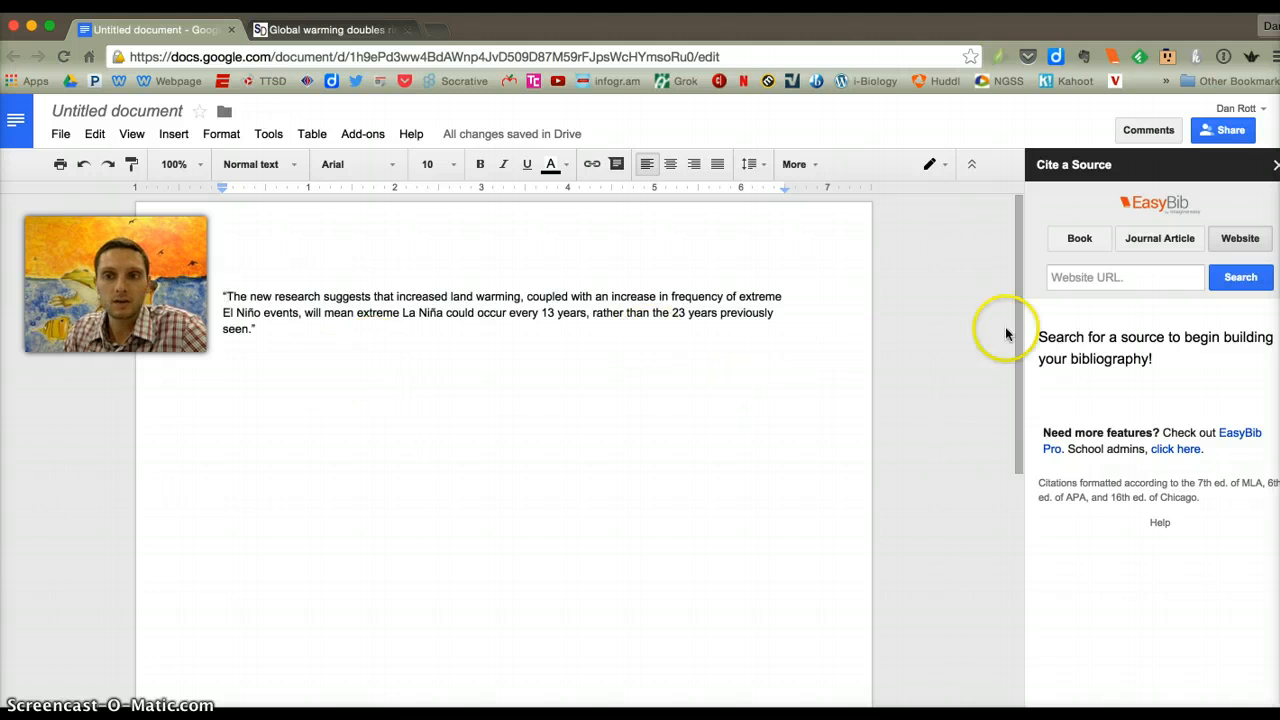
Copy the ScienceDaily article's URL, search for it as a website source in EasyBib, and select the matching article for the bibliography
left_click(310, 33)
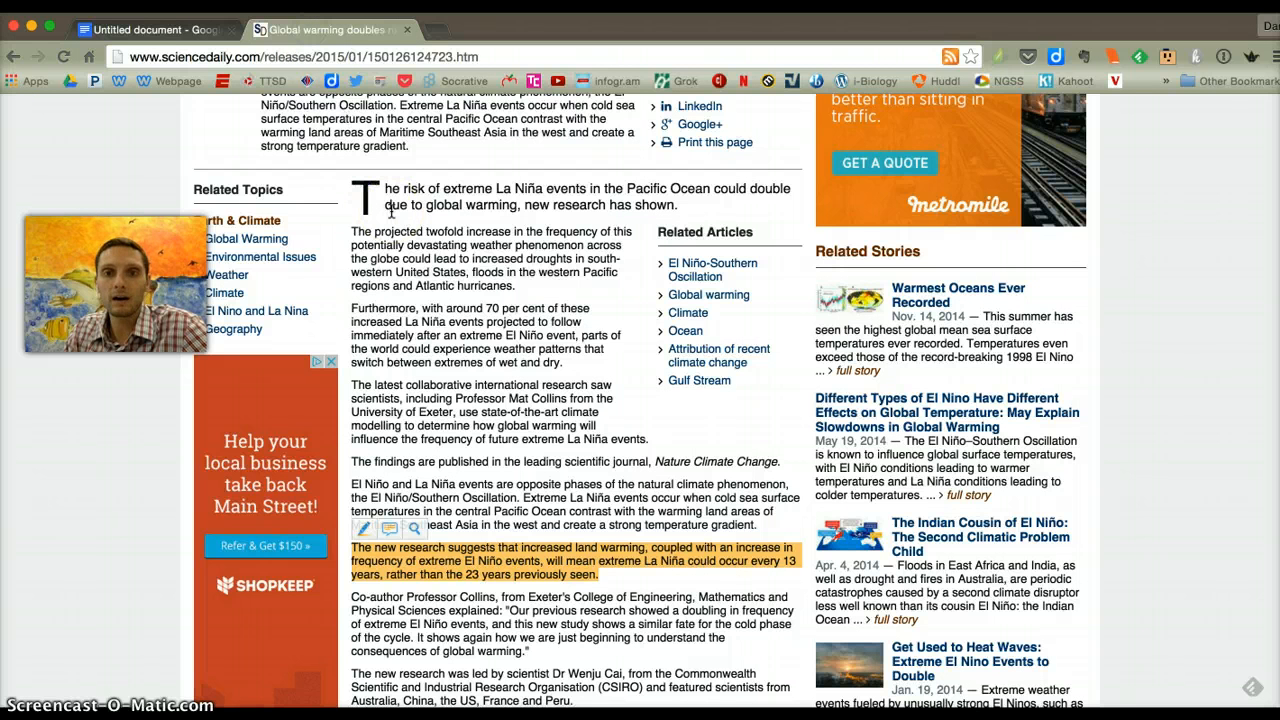
left_click(301, 55)
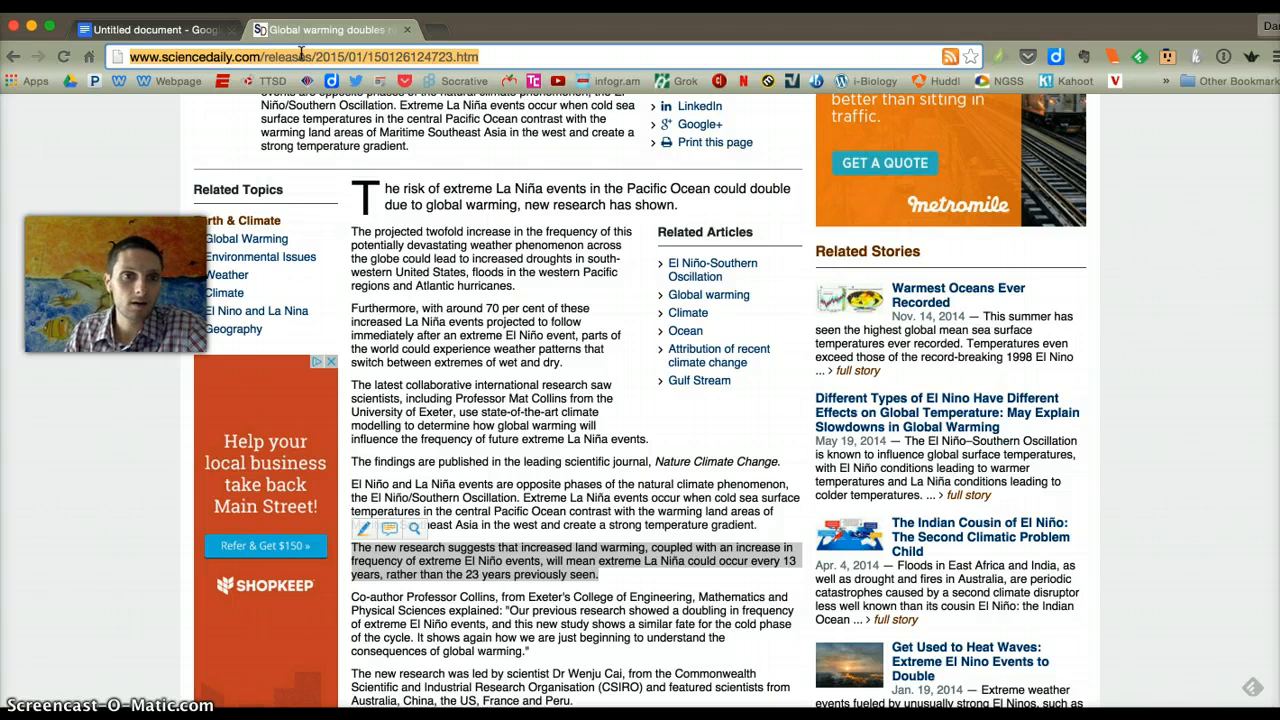
left_click(155, 29)
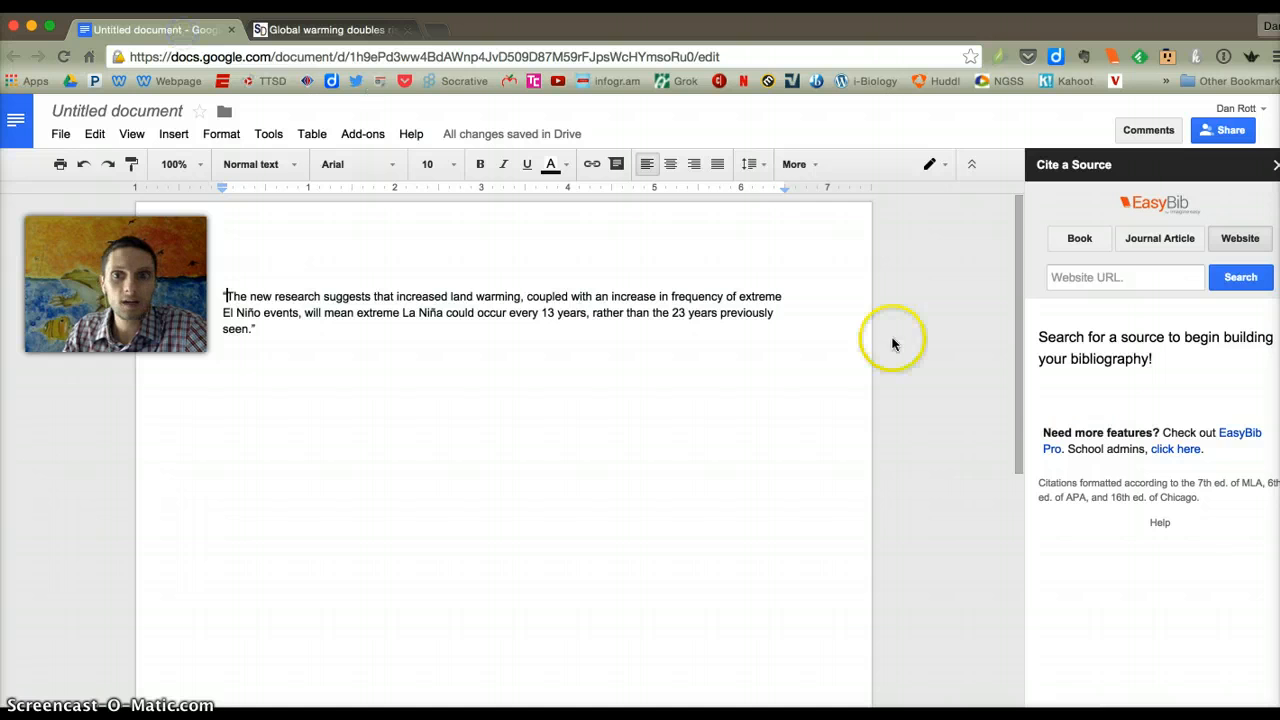
left_click(1171, 277)
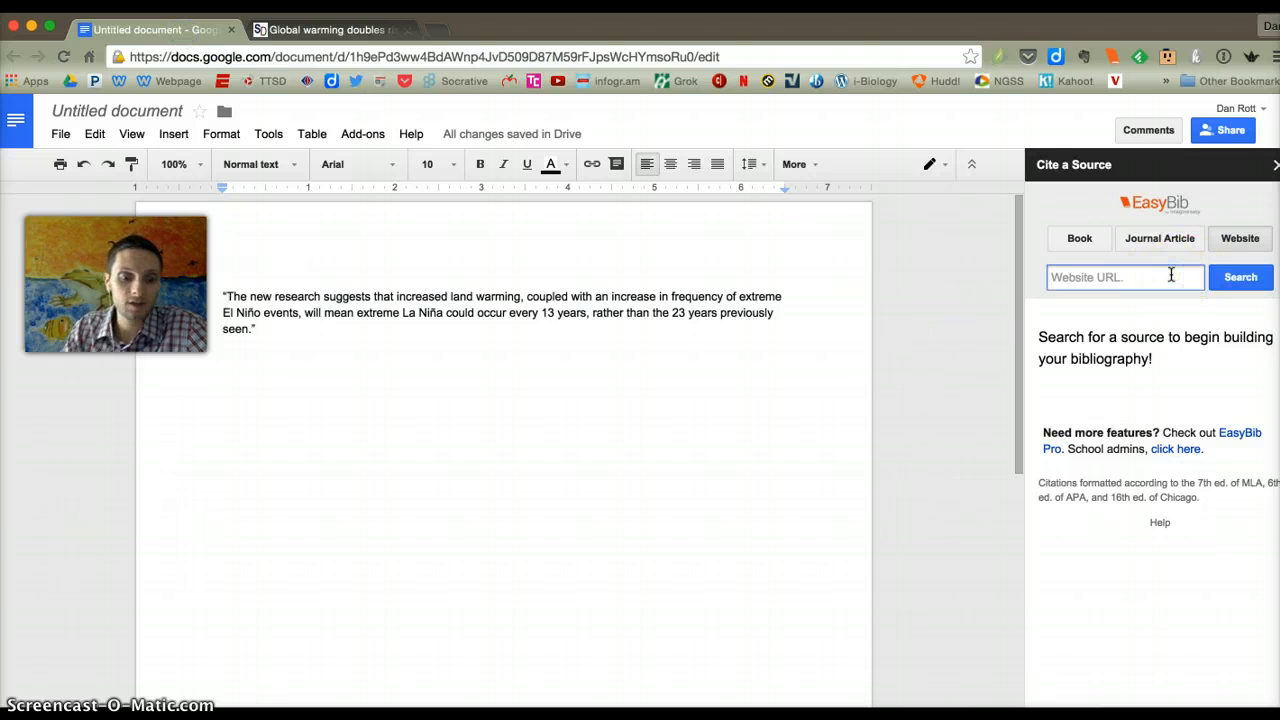
key("super+v")
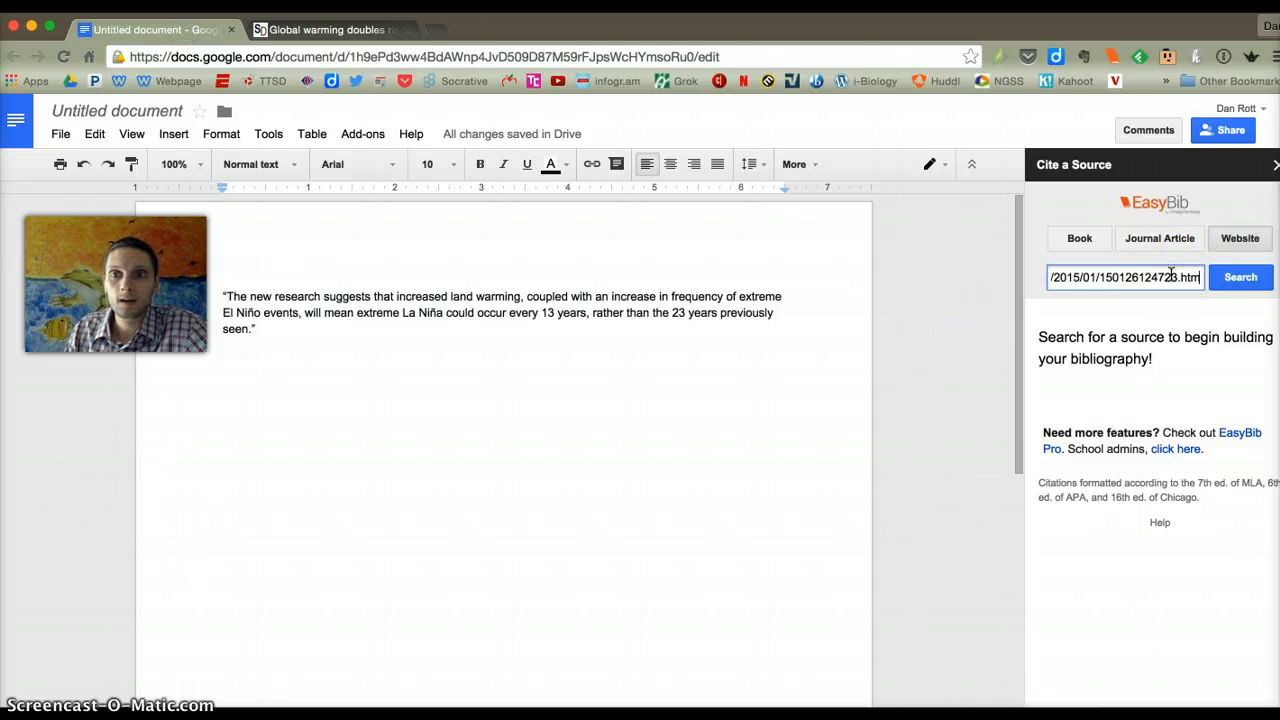
left_click(1240, 279)
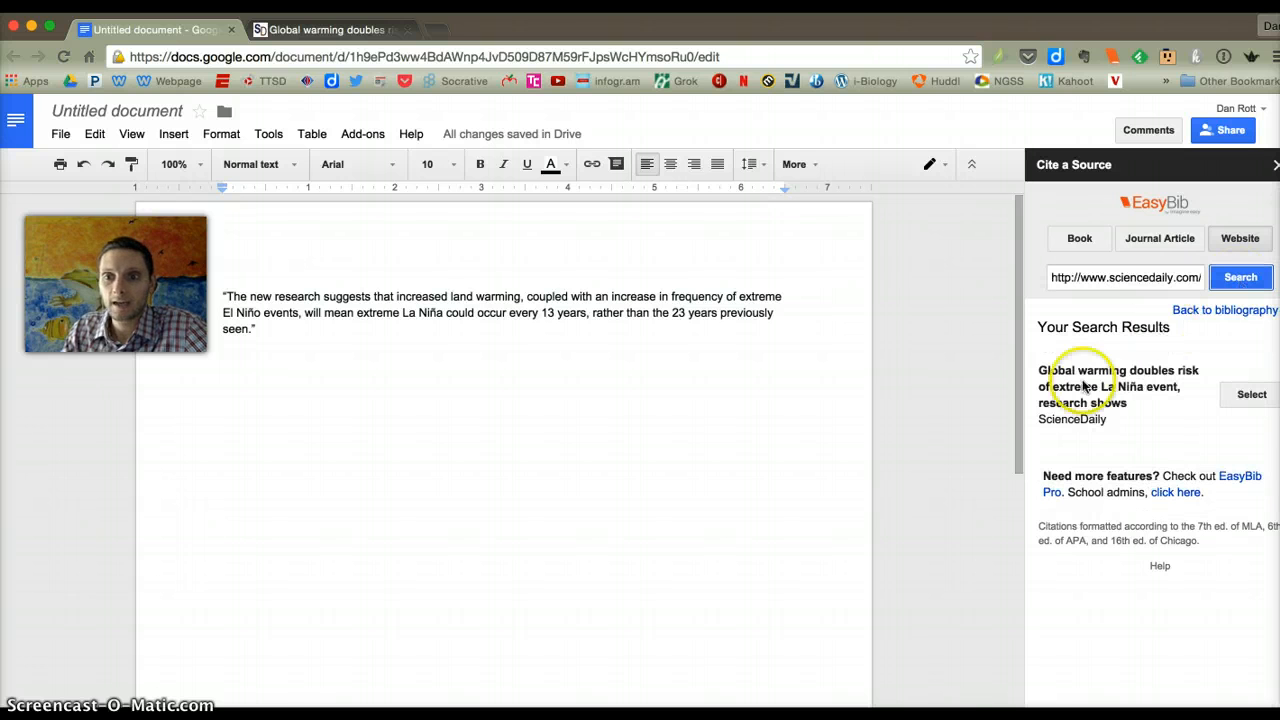
left_click(1251, 398)
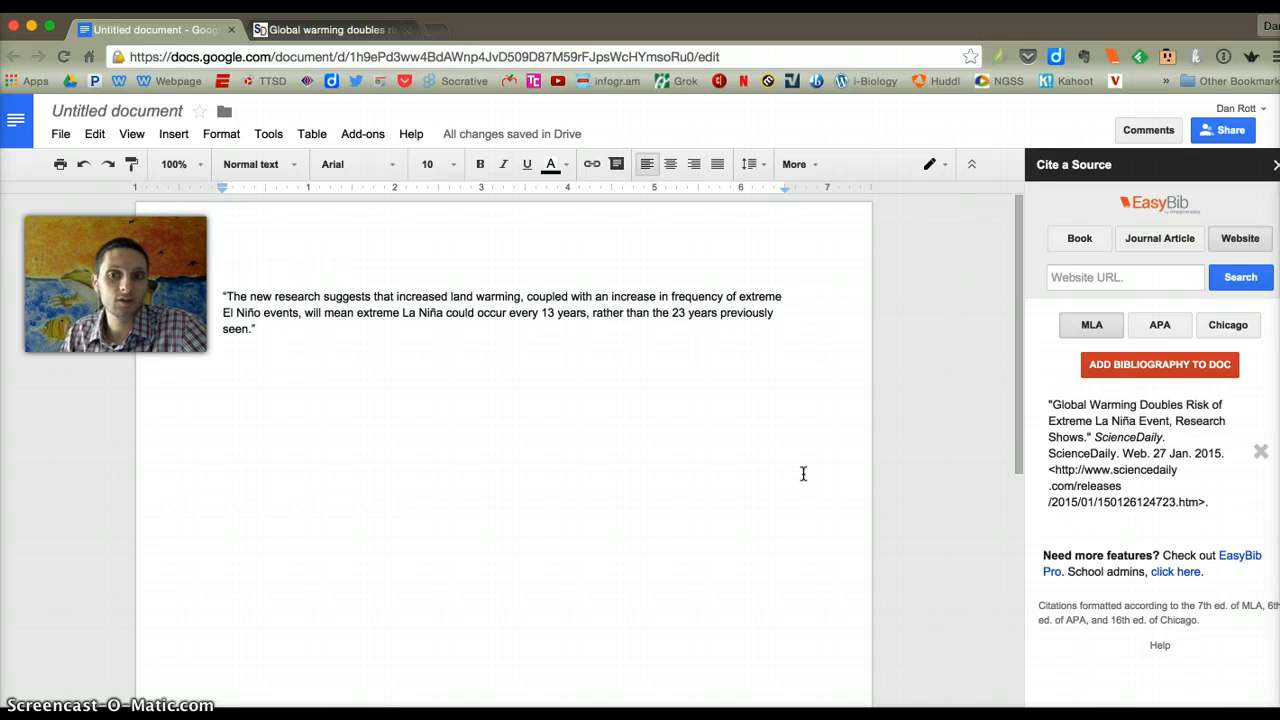
Add the heading "Works Cited" a few lines below the quotation and start a new line under it
left_click(400, 434)
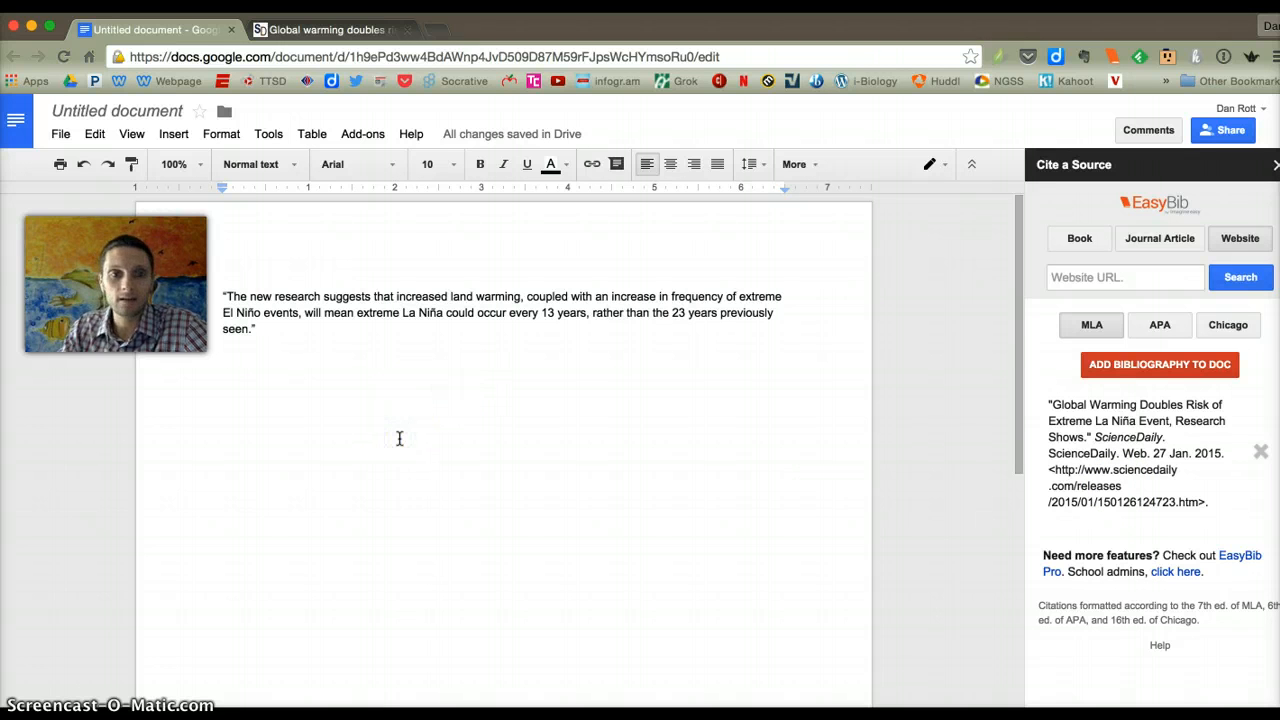
key("Return")
key("Return")
key("Return")
key("Return")
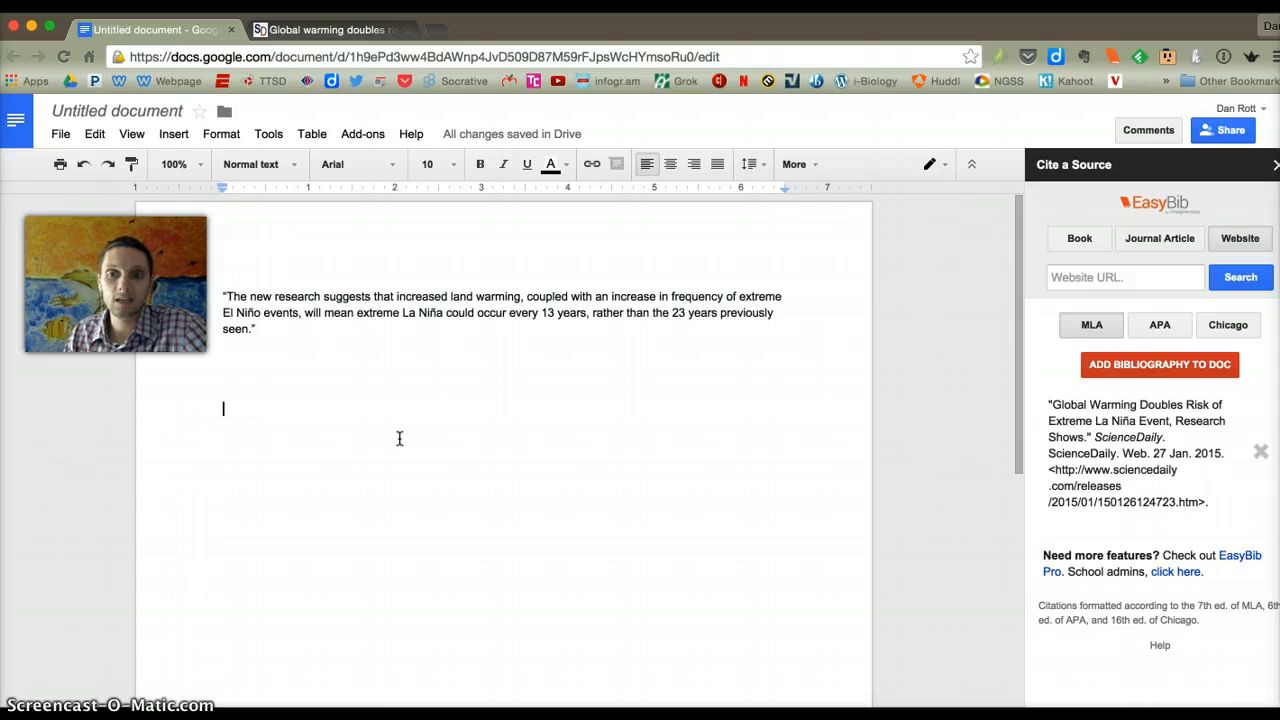
type("Wor")
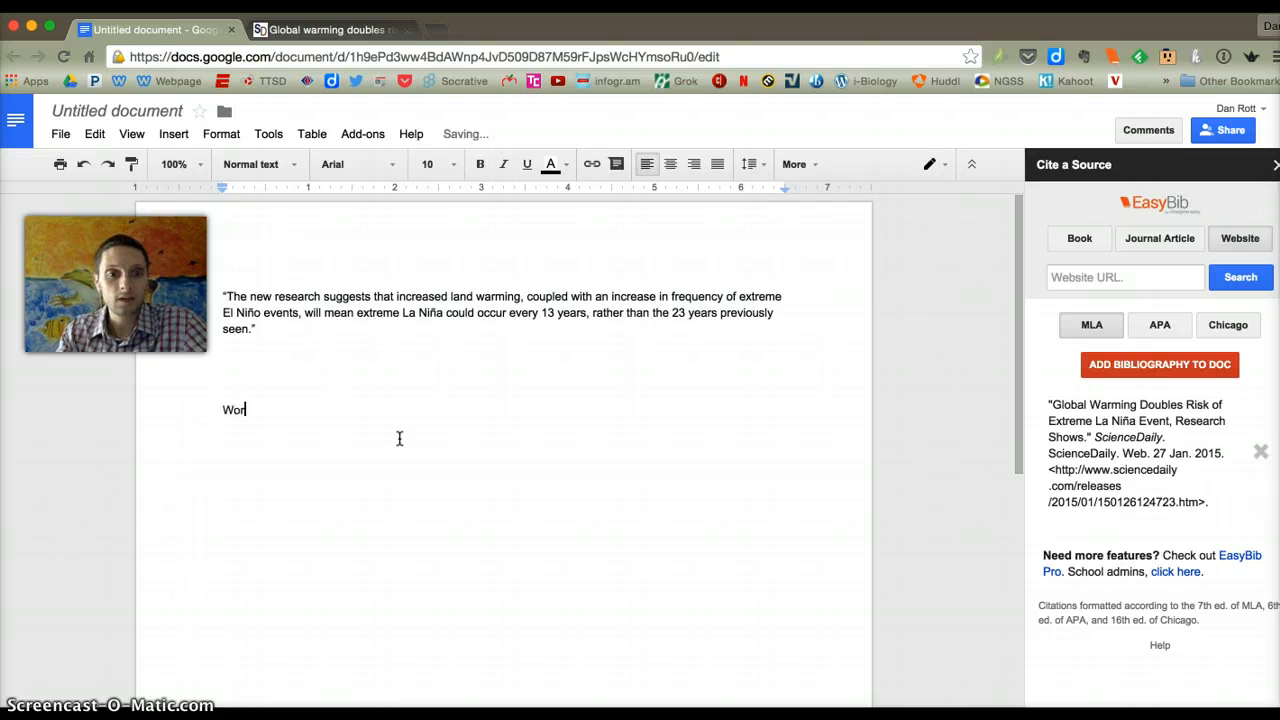
type("k s Cited")
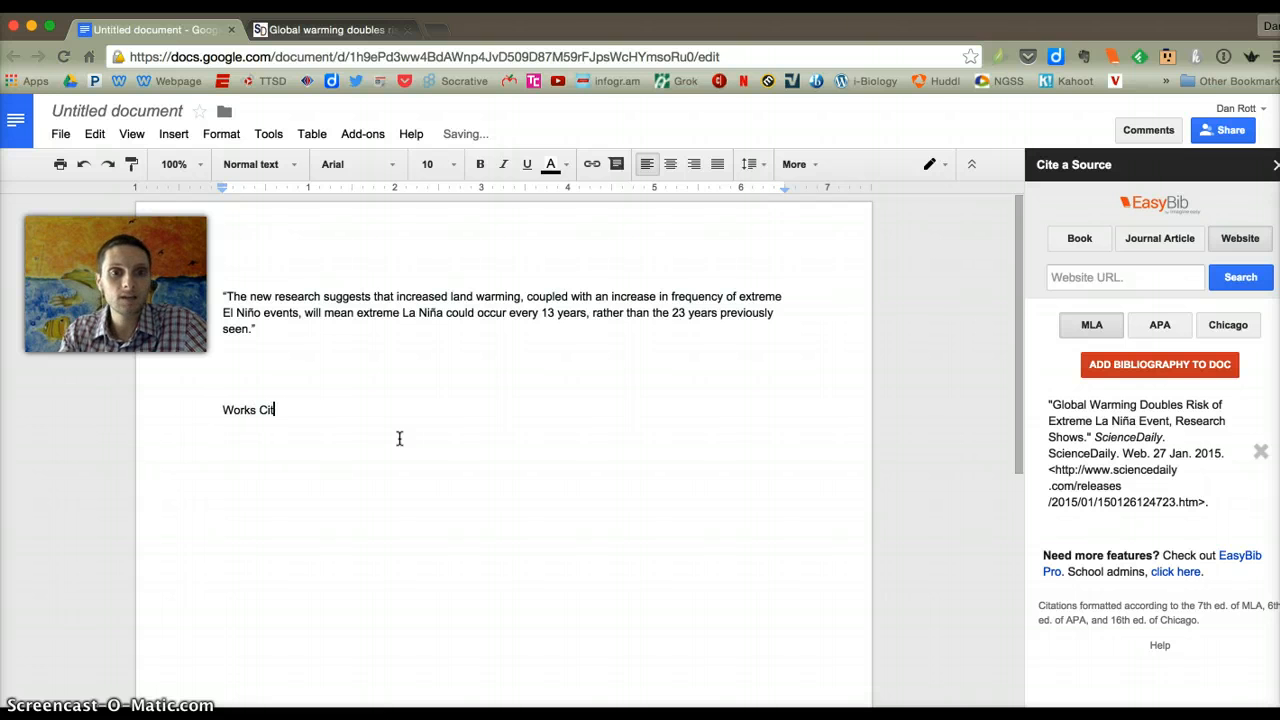
key("Return")
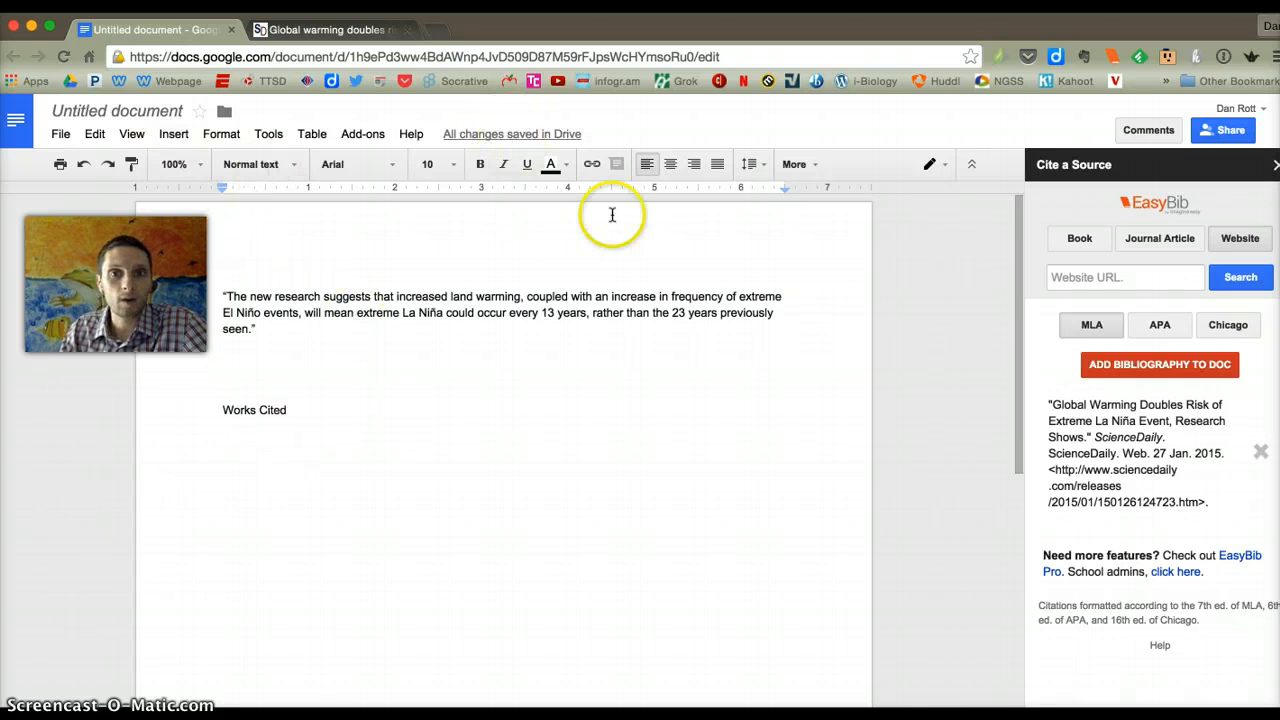
Start a numbered list under the "Works Cited" heading and insert the EasyBib bibliography in MLA style into the document
left_click(815, 165)
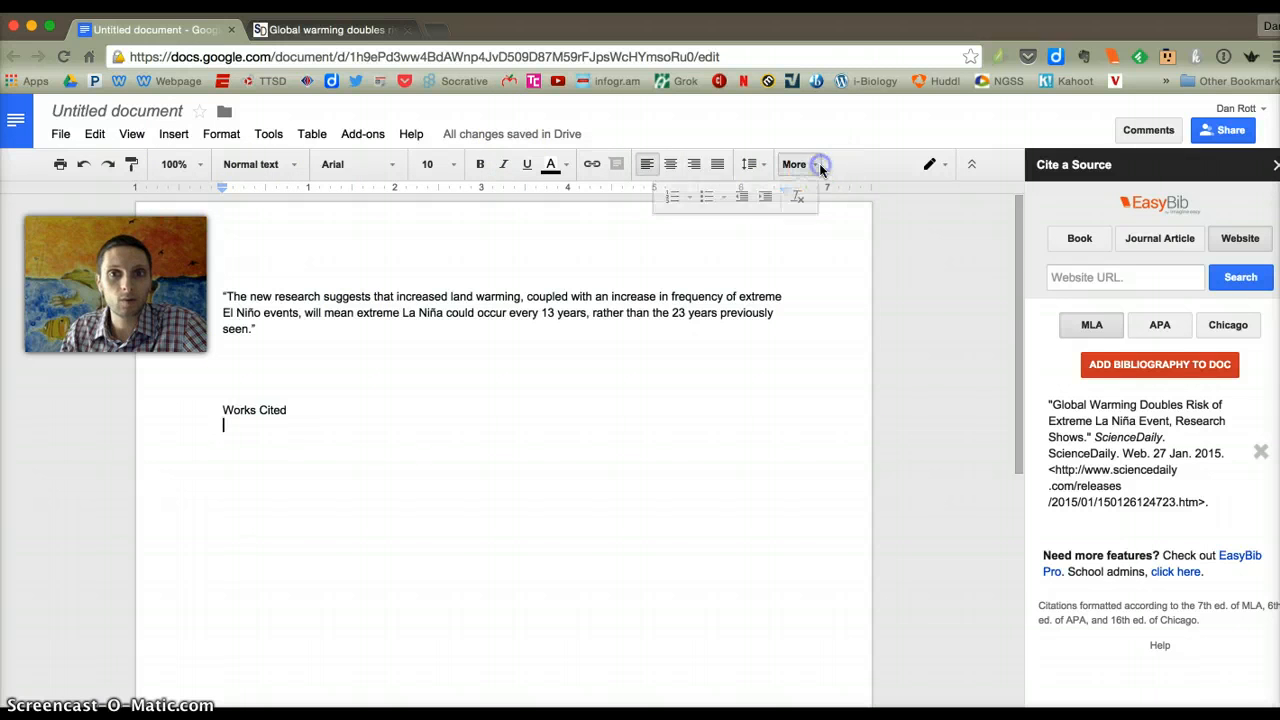
left_click(675, 199)
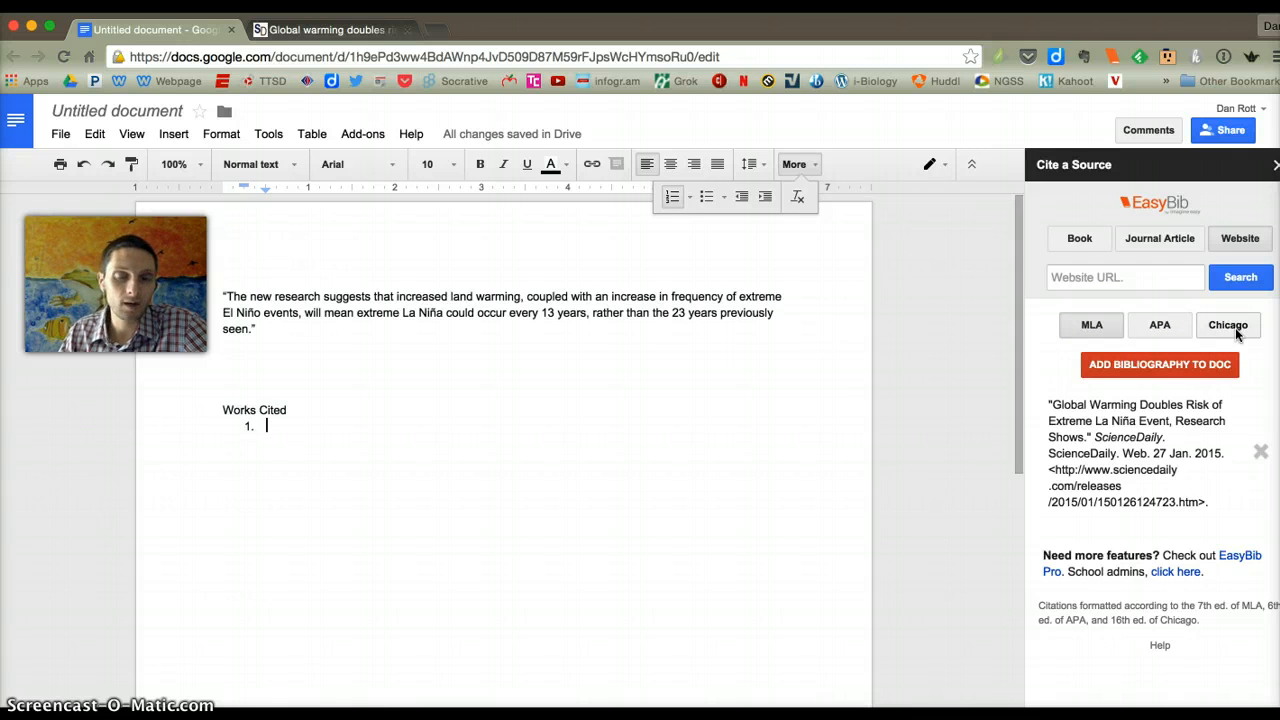
left_click(1157, 366)
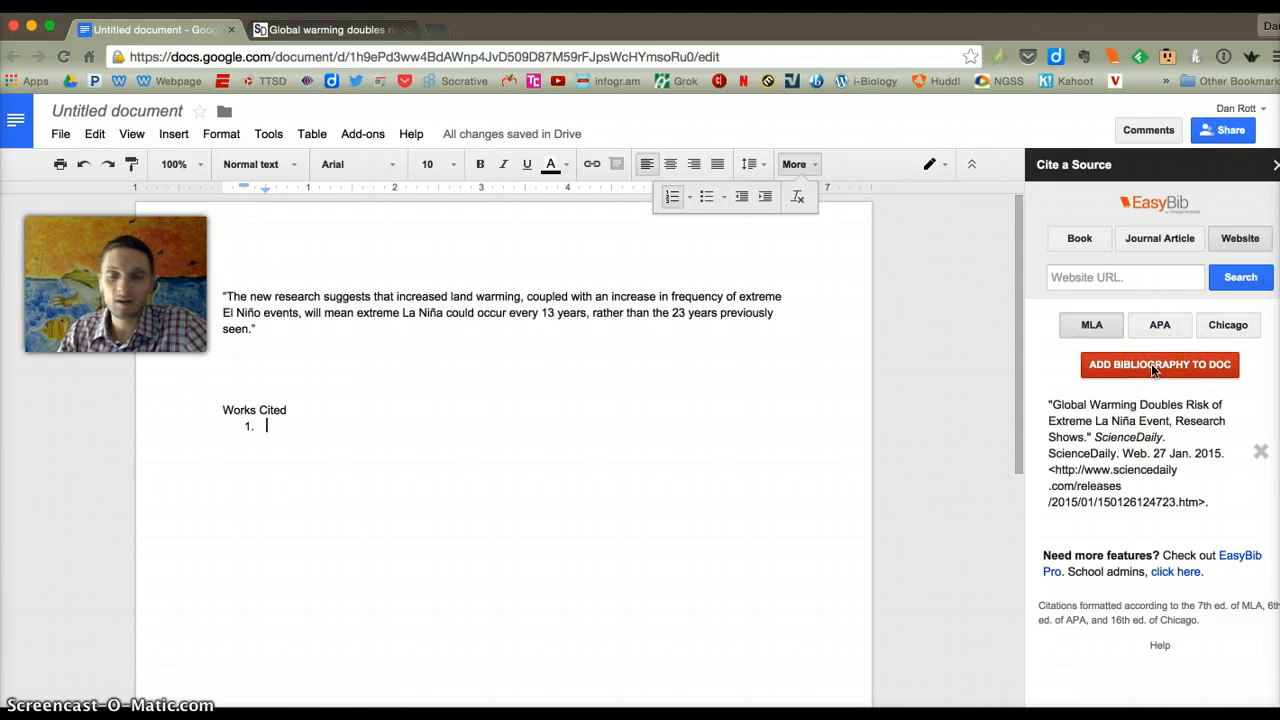
left_click(1151, 366)
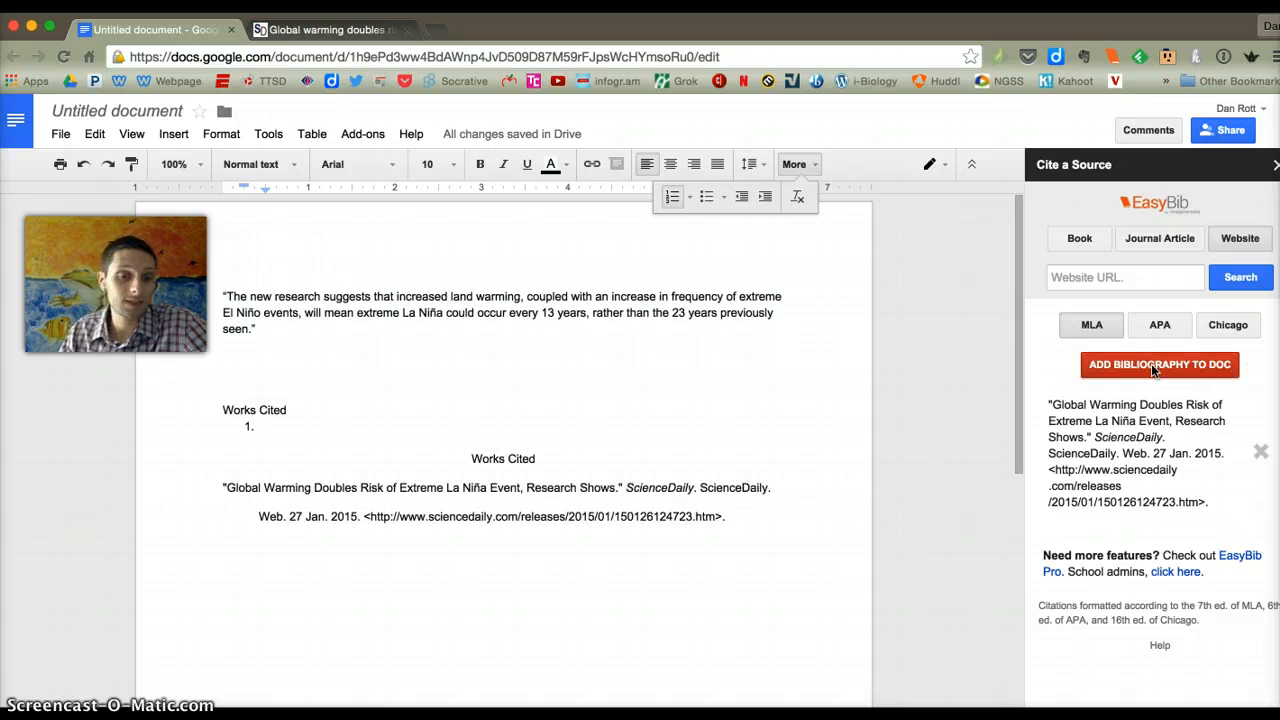
Delete the extra centered "Works Cited" heading and pull the ScienceDaily citation up into item 1 of the numbered list
triple_click(531, 457)
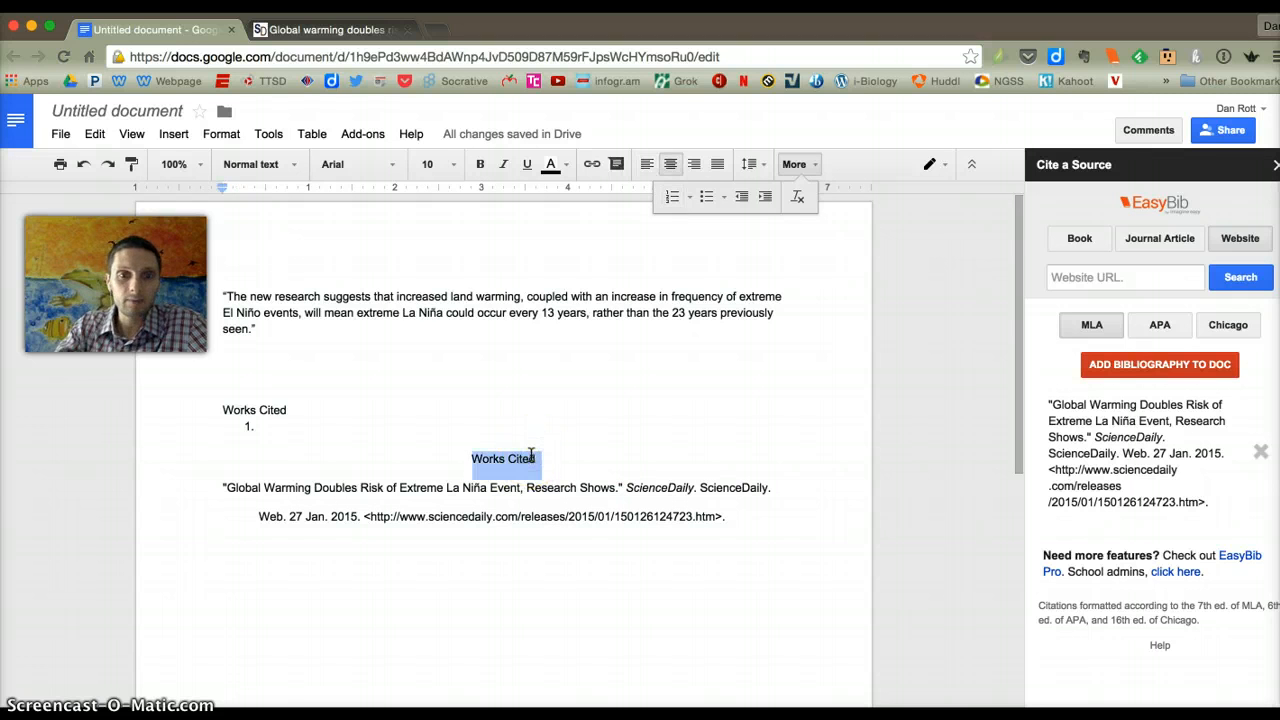
key("BackSpace")
key("BackSpace")
key("BackSpace")
key("BackSpace")
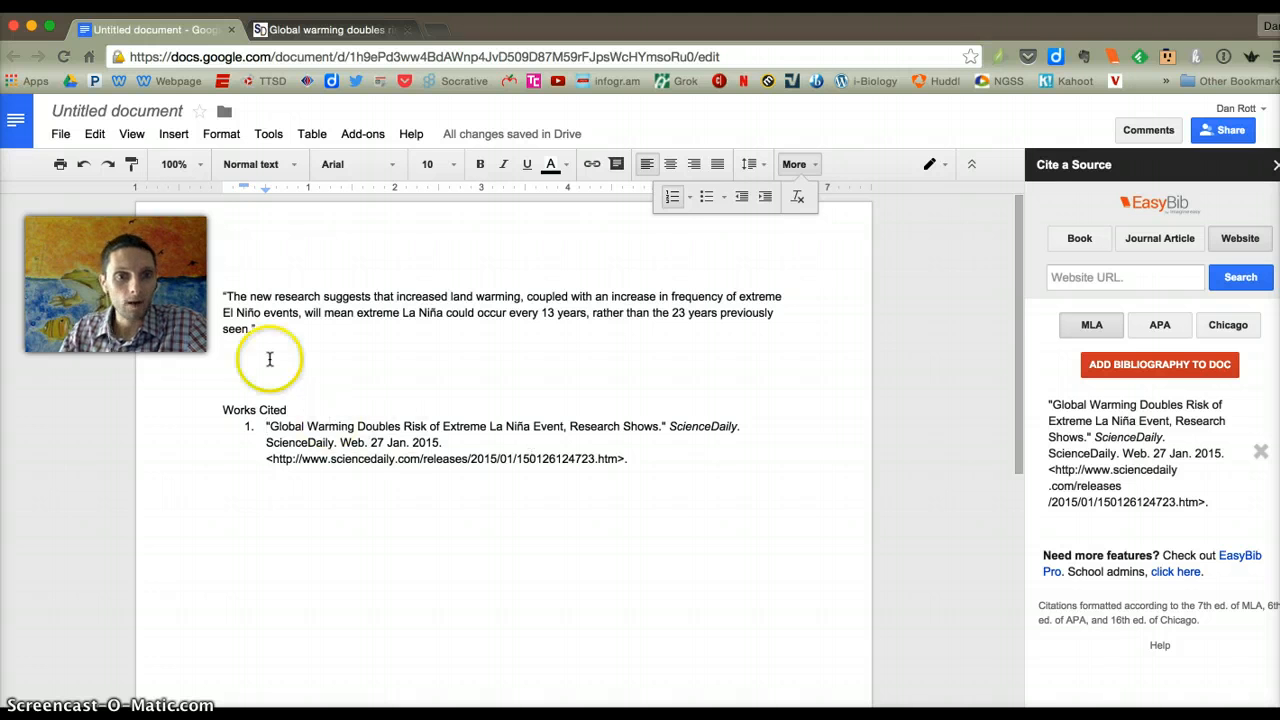
Insert the reference number 1 right after "seen" at the end of the quotation and format it as superscript
left_click(252, 329)
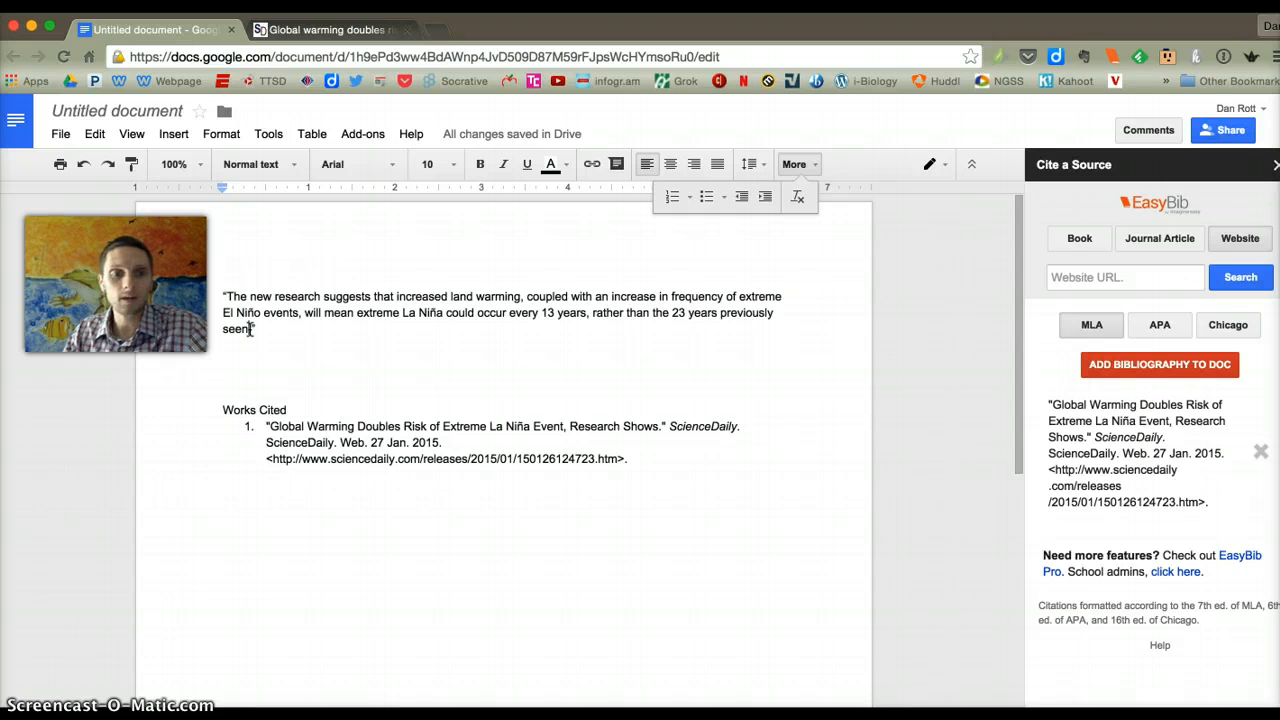
type("\"")
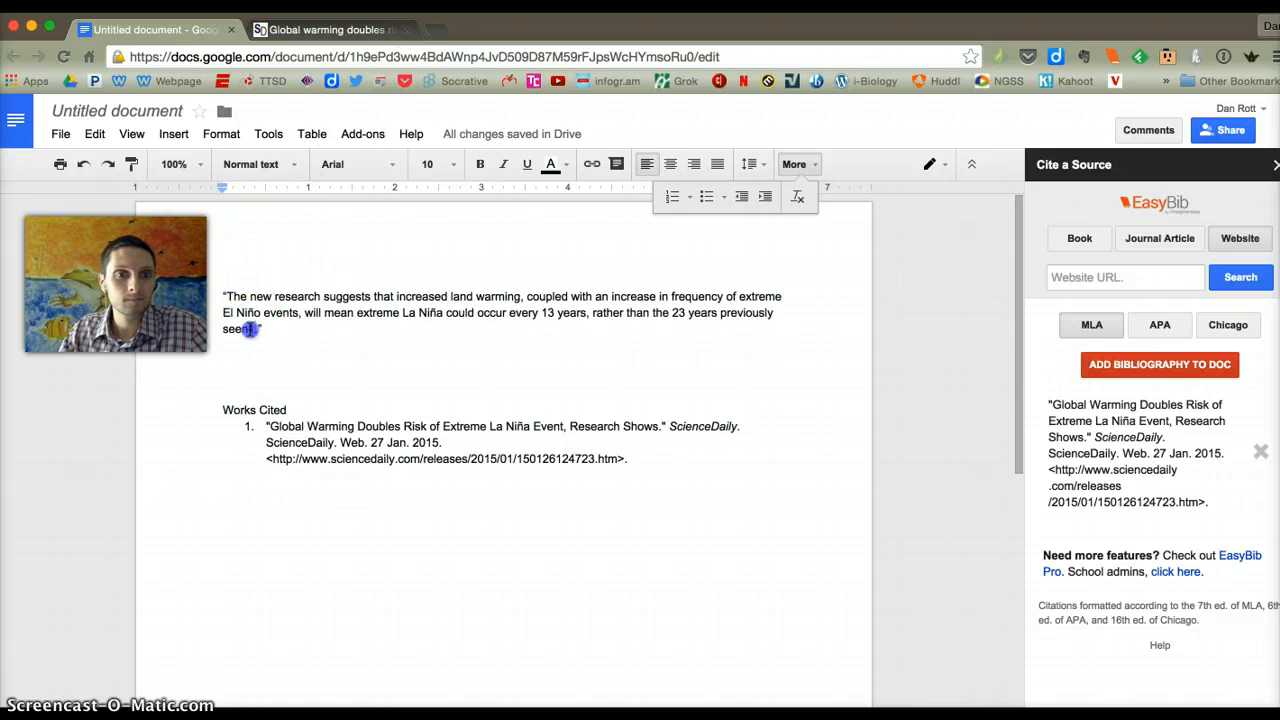
left_click_drag(250, 329, 256, 329)
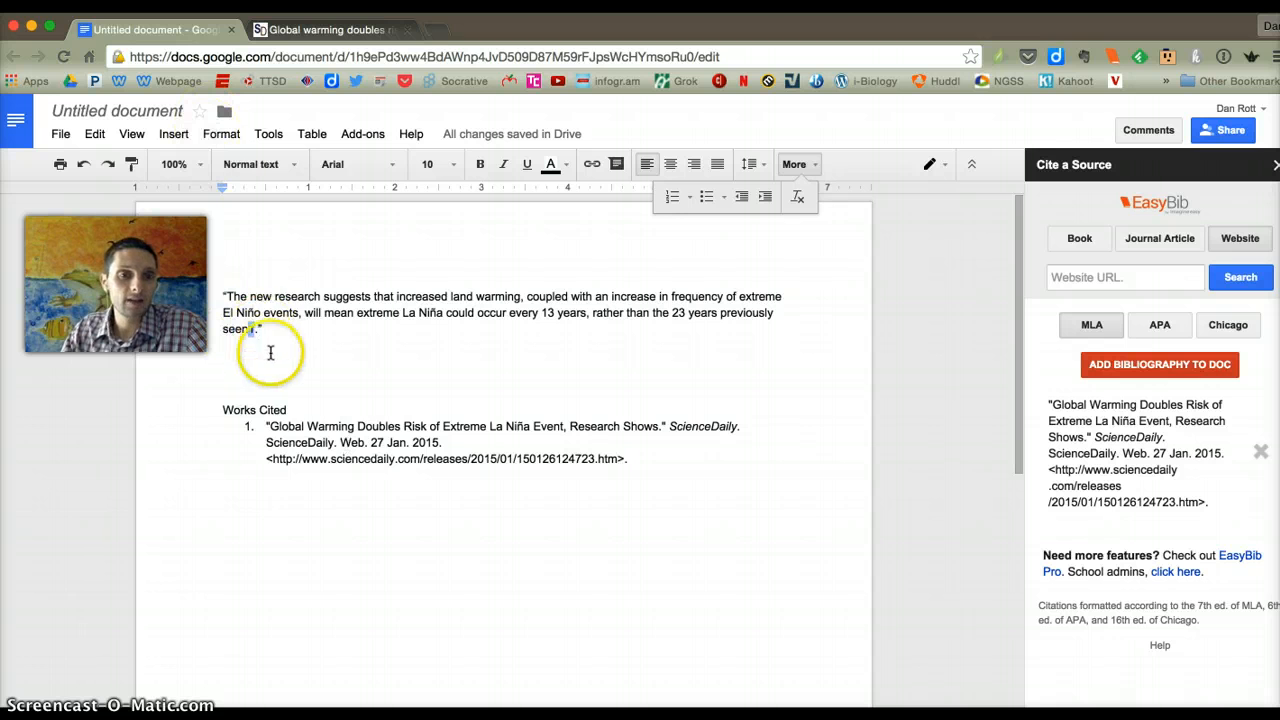
left_click(221, 134)
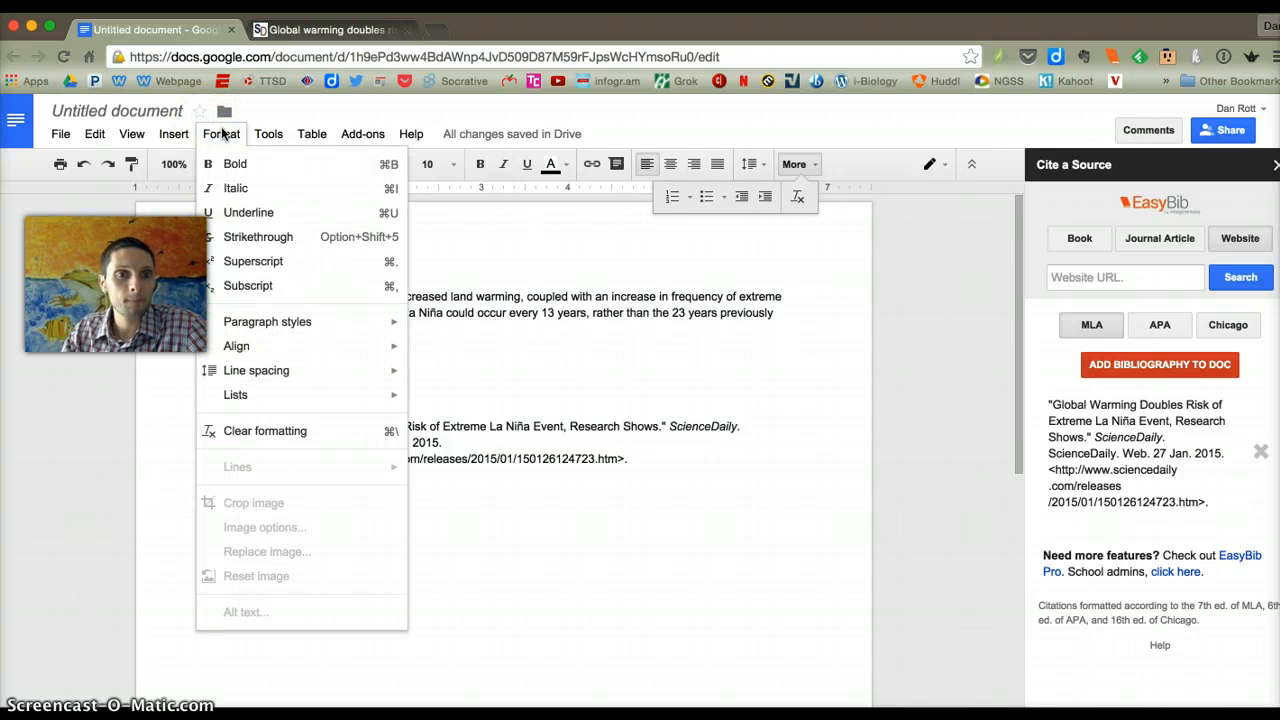
left_click(249, 264)
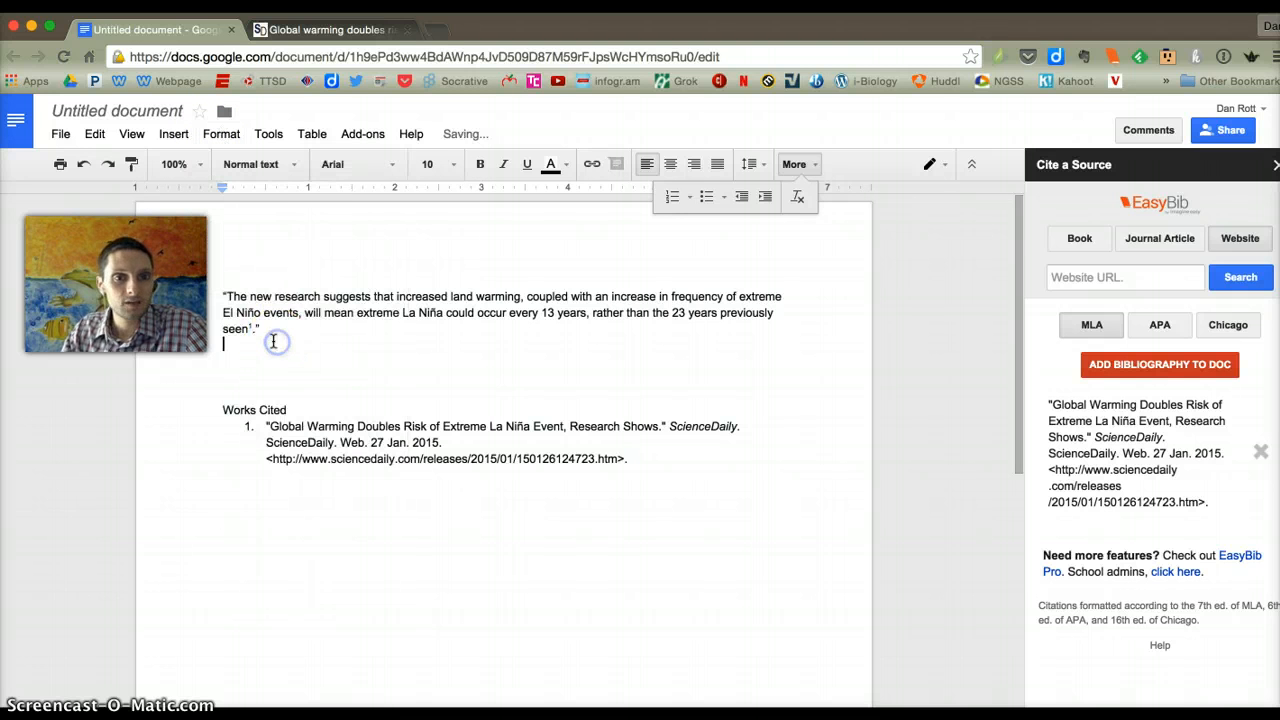